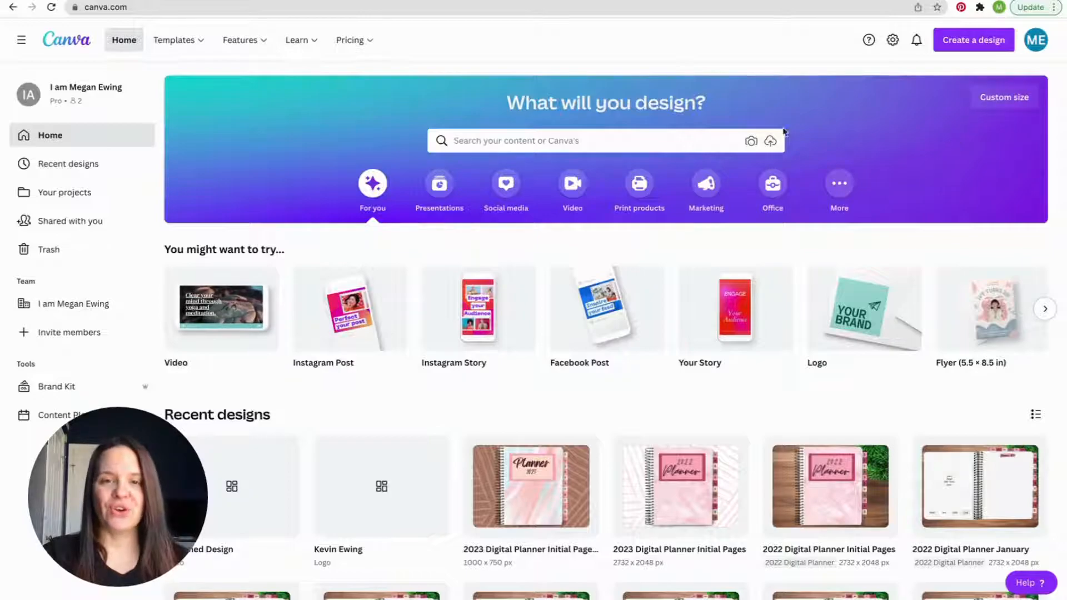
- Search the templates for "logo" and open the dark green boutique logo with the gold circle
{"action": "left_click", "coordinate": [686, 147]}
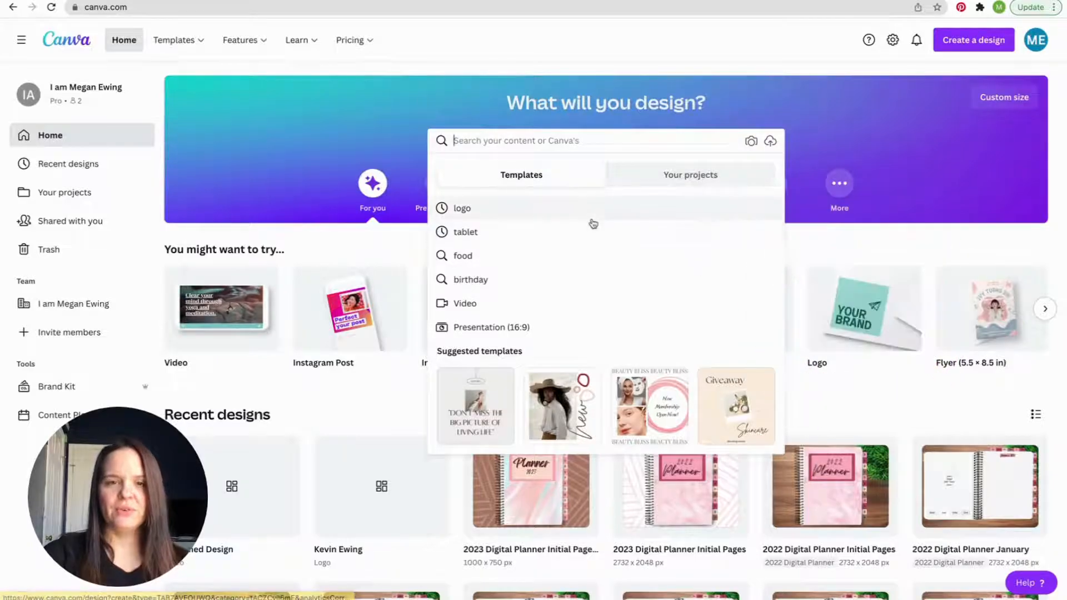
{"action": "type", "text": "logo"}
{"action": "key", "text": "Return"}
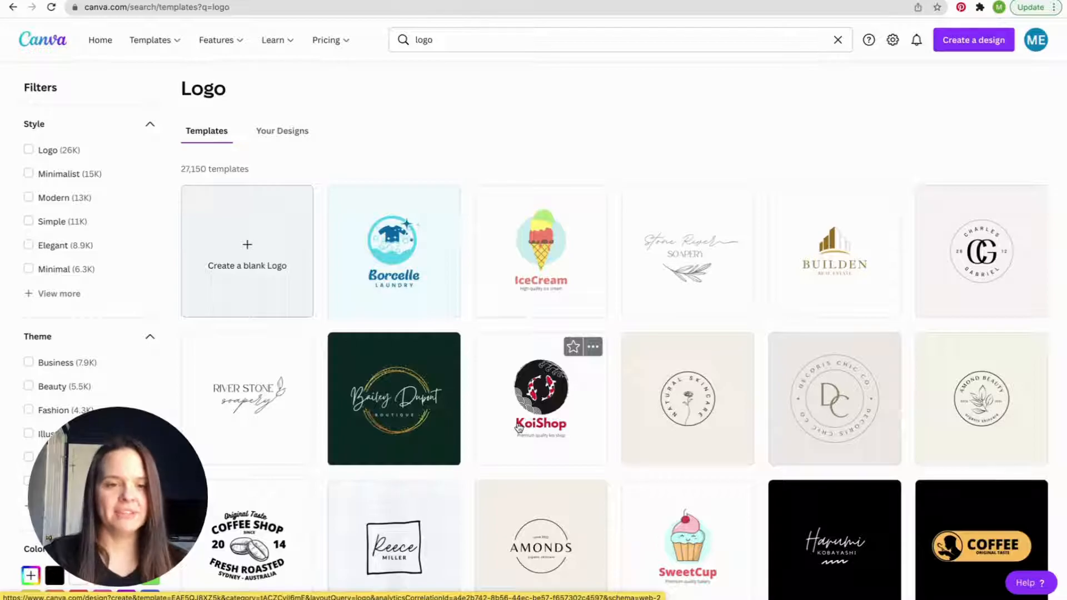
{"action": "scroll", "coordinate": [519, 427], "scroll_direction": "down", "scroll_amount": 1}
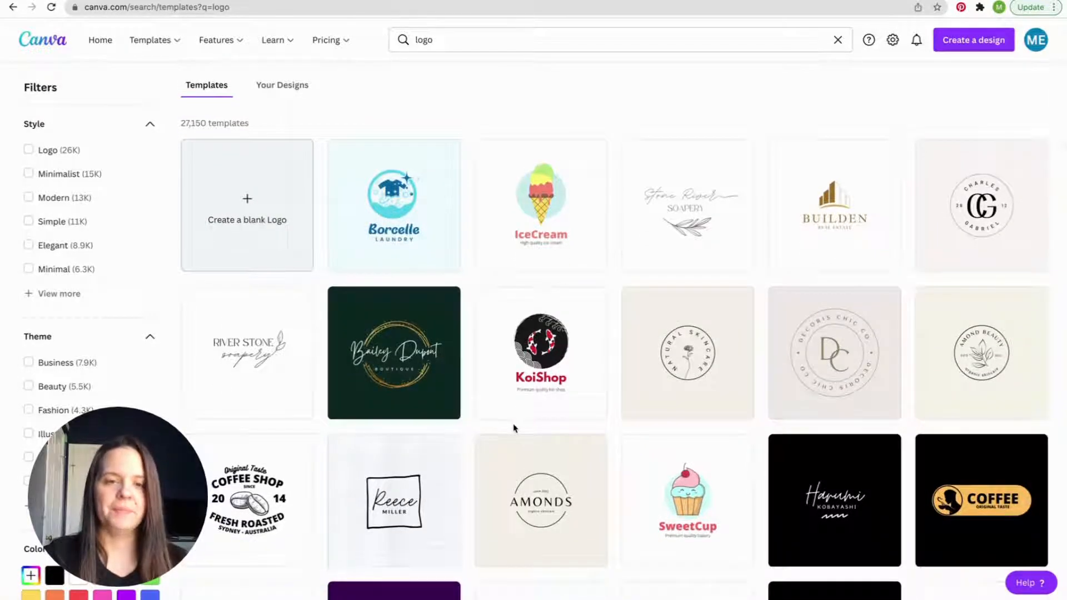
{"action": "left_click", "coordinate": [409, 383]}
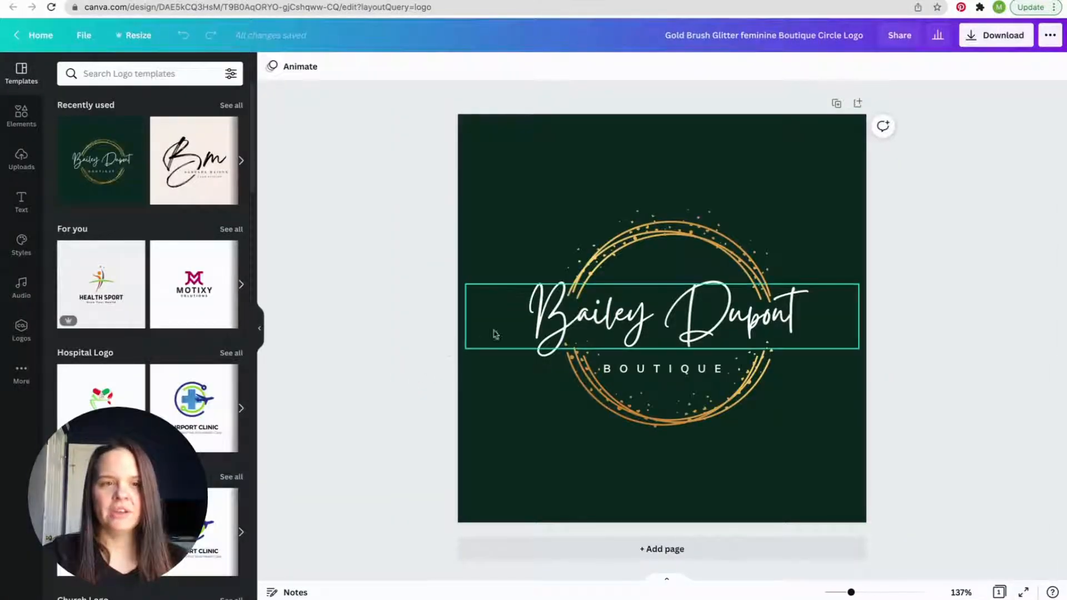
- Replace the large script name in the logo with the photographer's full name
{"action": "double_click", "coordinate": [611, 315]}
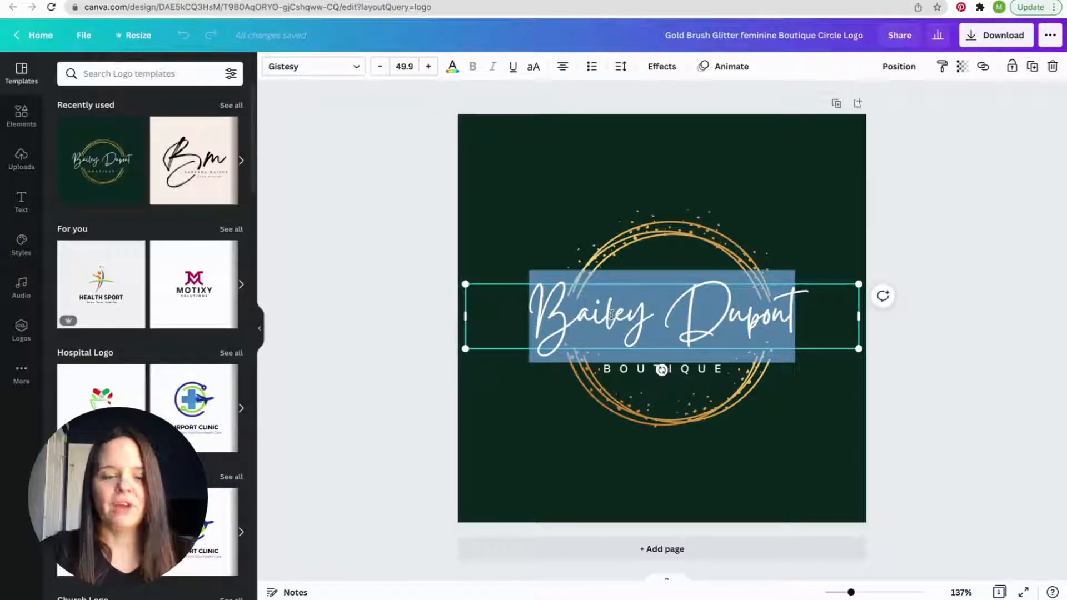
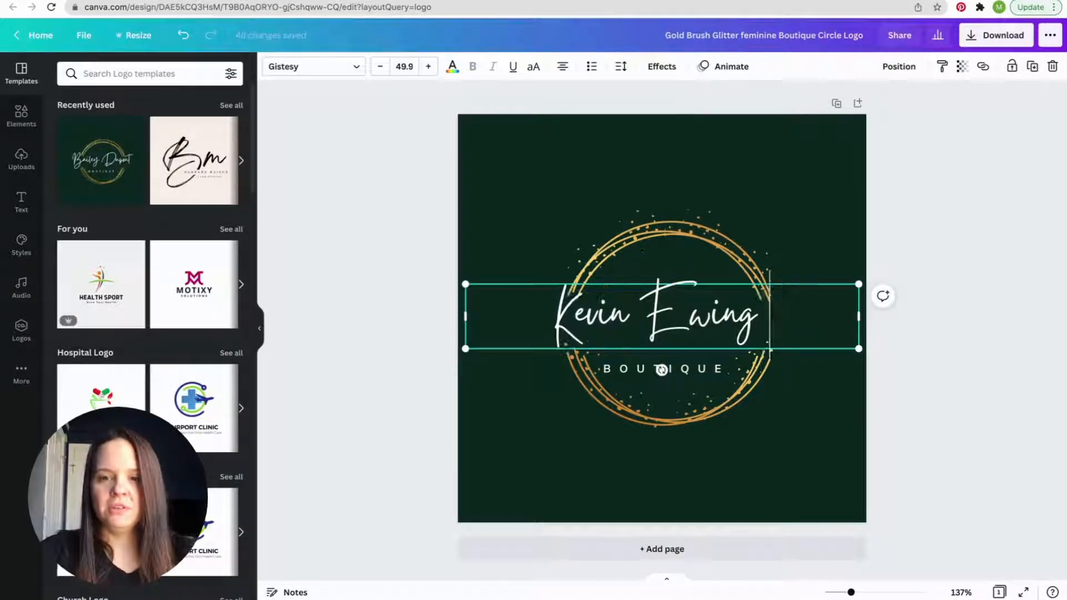
- Replace the BOUTIQUE subtitle below the name with PHOTOGRAPHY
{"action": "left_click", "coordinate": [667, 370]}
{"action": "double_click", "coordinate": [685, 371]}
{"action": "type", "text": "P"}
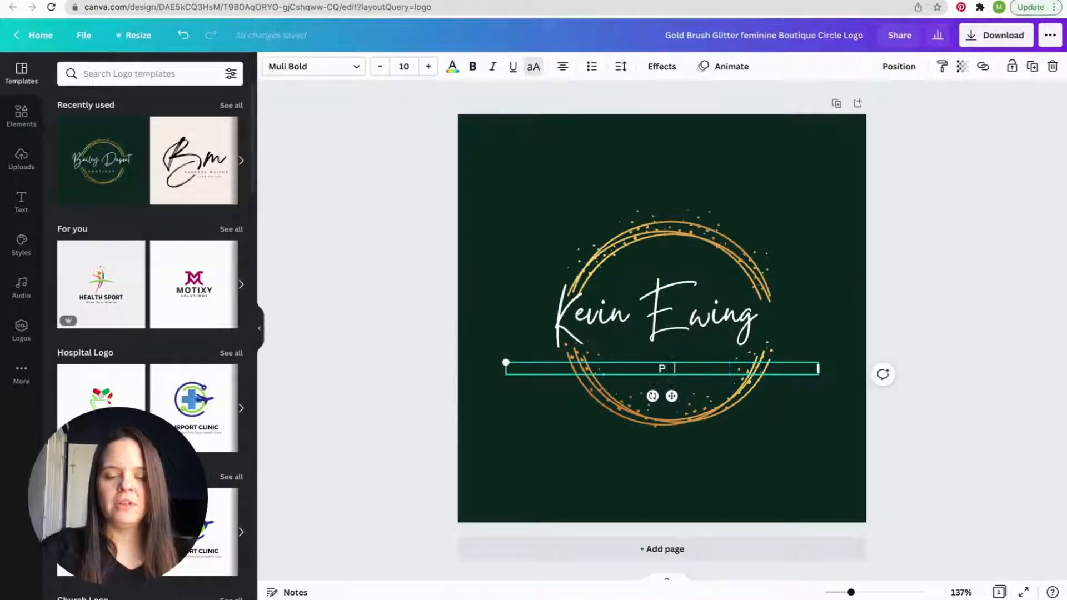
{"action": "type", "text": "HOTOGRAPHY"}
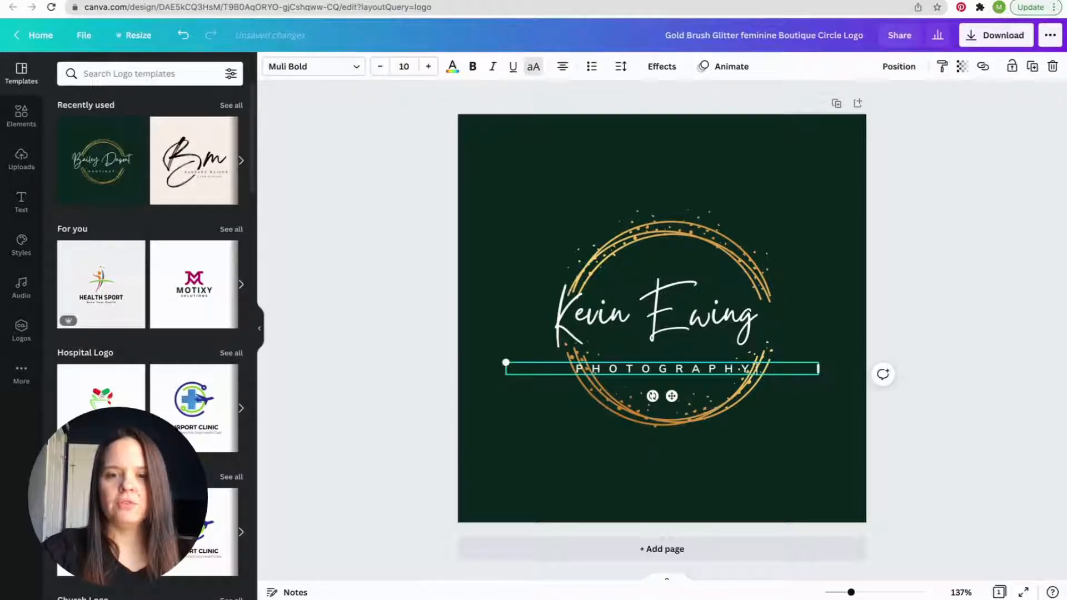
- Change the font of the PHOTOGRAPHY subtitle to Anton
{"action": "left_click", "coordinate": [718, 329]}
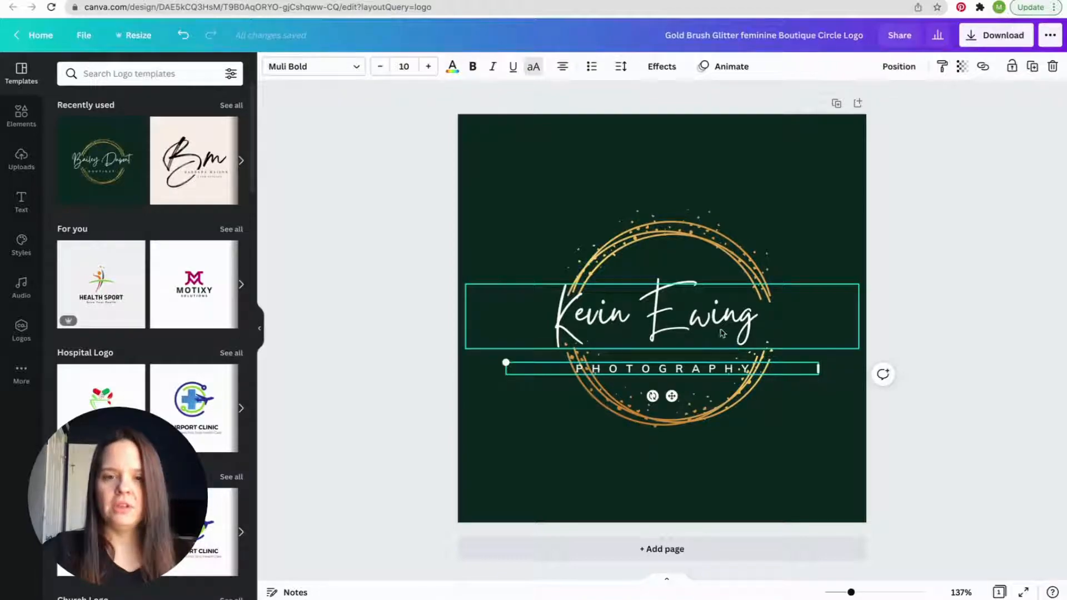
{"action": "left_click", "coordinate": [717, 372]}
{"action": "double_click", "coordinate": [716, 371]}
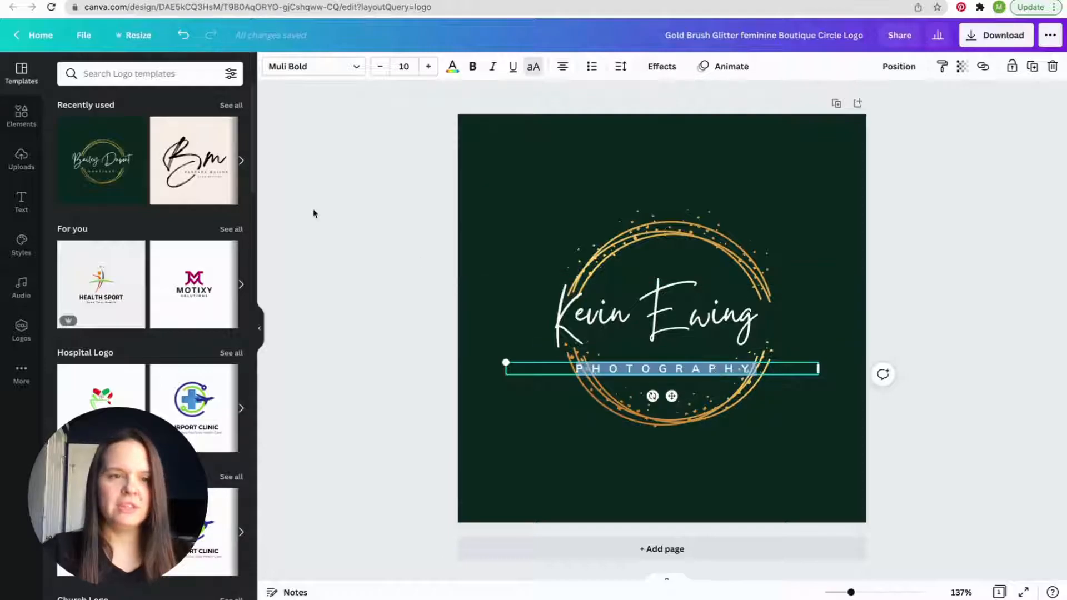
{"action": "left_click", "coordinate": [20, 245]}
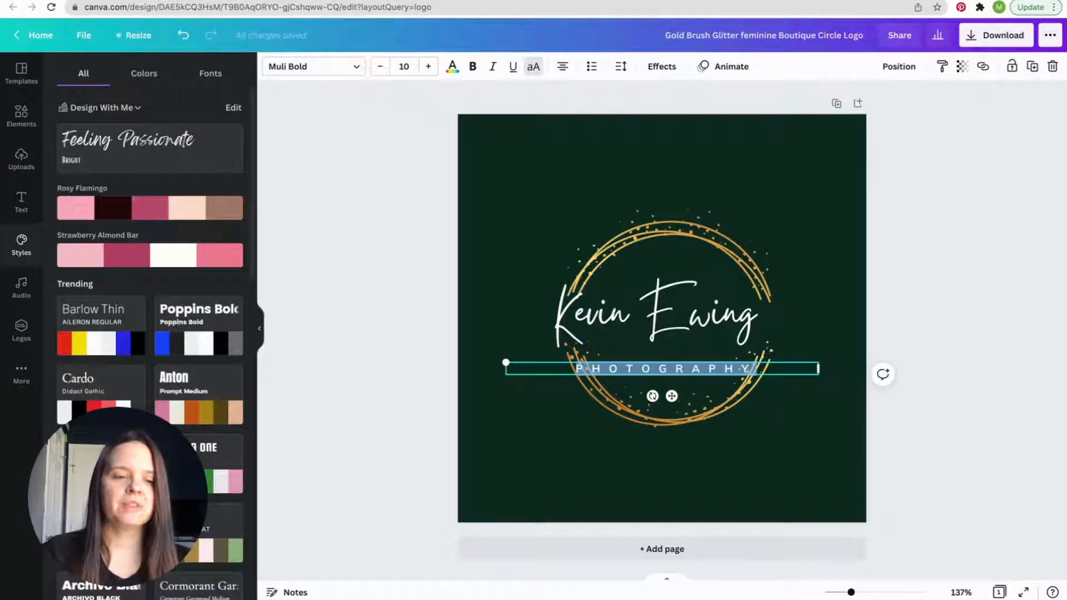
{"action": "left_click", "coordinate": [300, 69]}
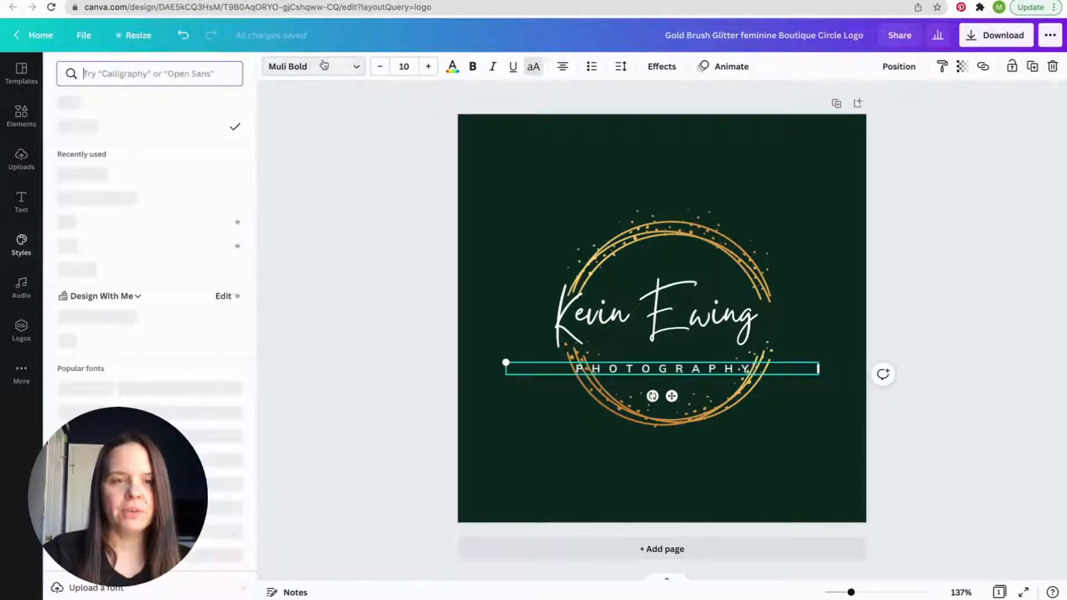
{"action": "scroll", "coordinate": [125, 273], "scroll_direction": "down", "scroll_amount": 3}
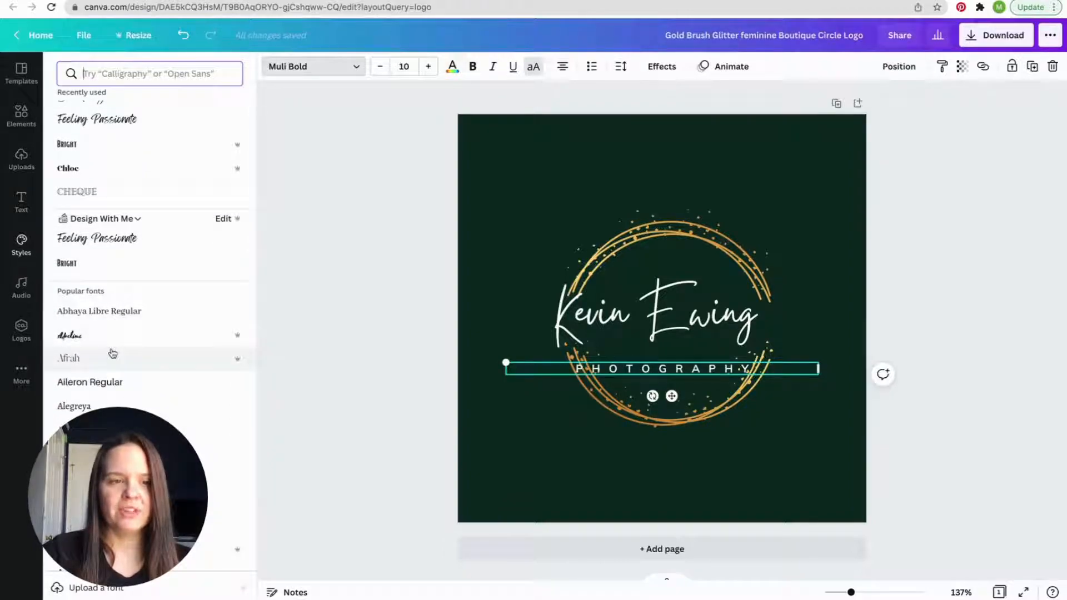
{"action": "scroll", "coordinate": [112, 355], "scroll_direction": "down", "scroll_amount": 3}
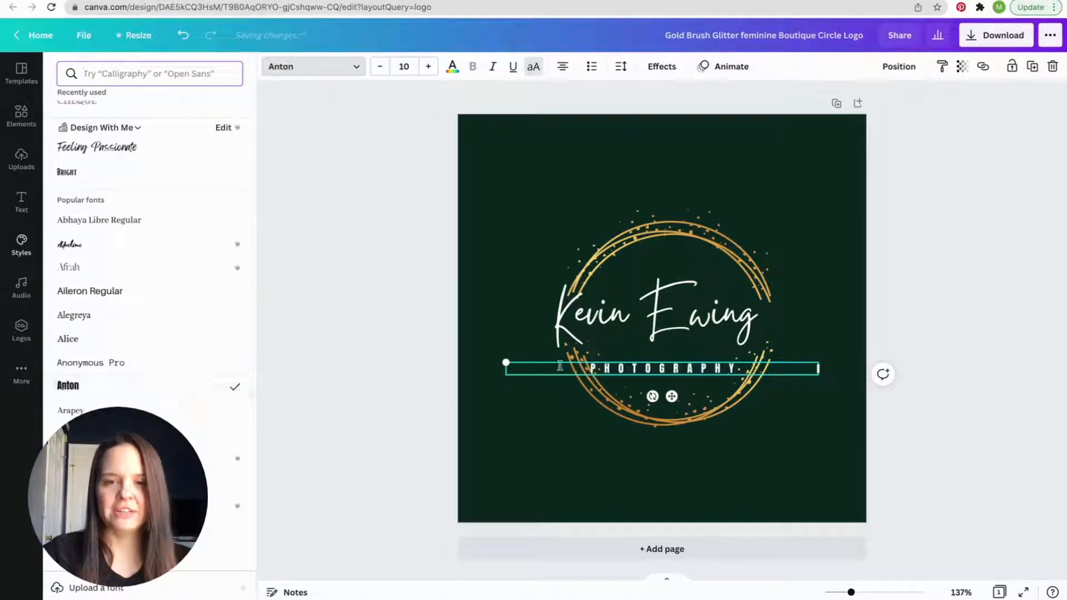
- Try the Bukhari Script font and a further popular font on the name line
{"action": "left_click", "coordinate": [692, 312]}
{"action": "left_click", "coordinate": [692, 312]}
{"action": "scroll", "coordinate": [169, 338], "scroll_direction": "down", "scroll_amount": 8}
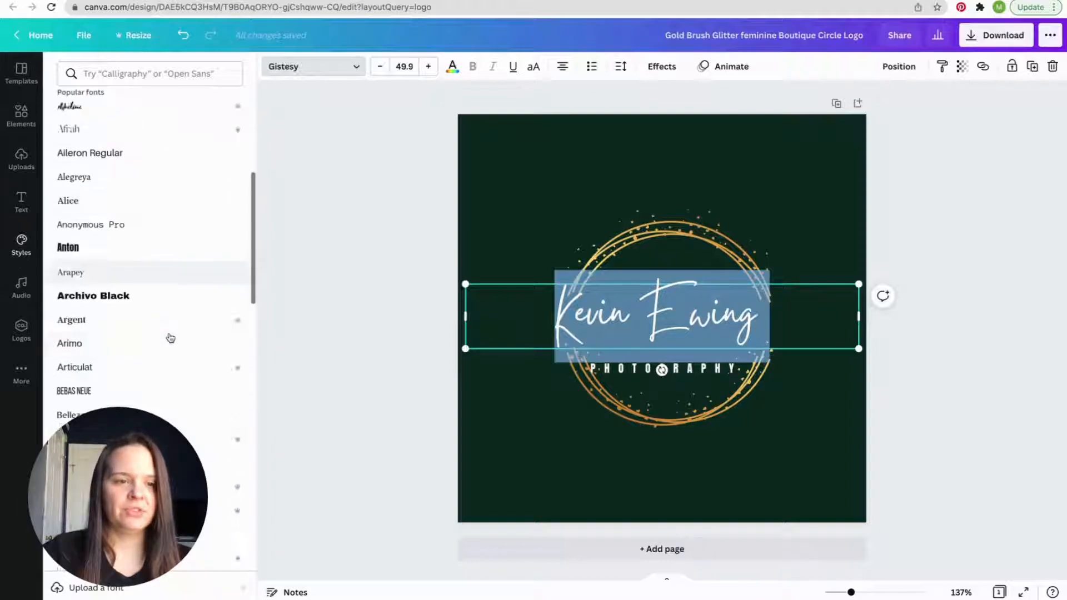
{"action": "scroll", "coordinate": [170, 338], "scroll_direction": "down", "scroll_amount": 4}
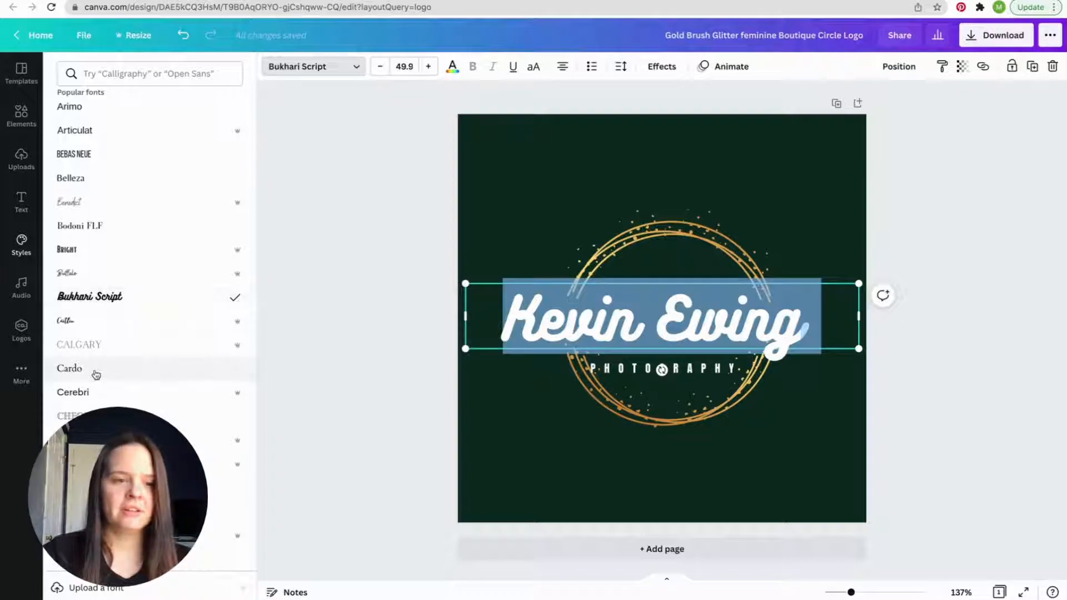
{"action": "scroll", "coordinate": [93, 372], "scroll_direction": "down", "scroll_amount": 5}
{"action": "scroll", "coordinate": [96, 376], "scroll_direction": "down", "scroll_amount": 6}
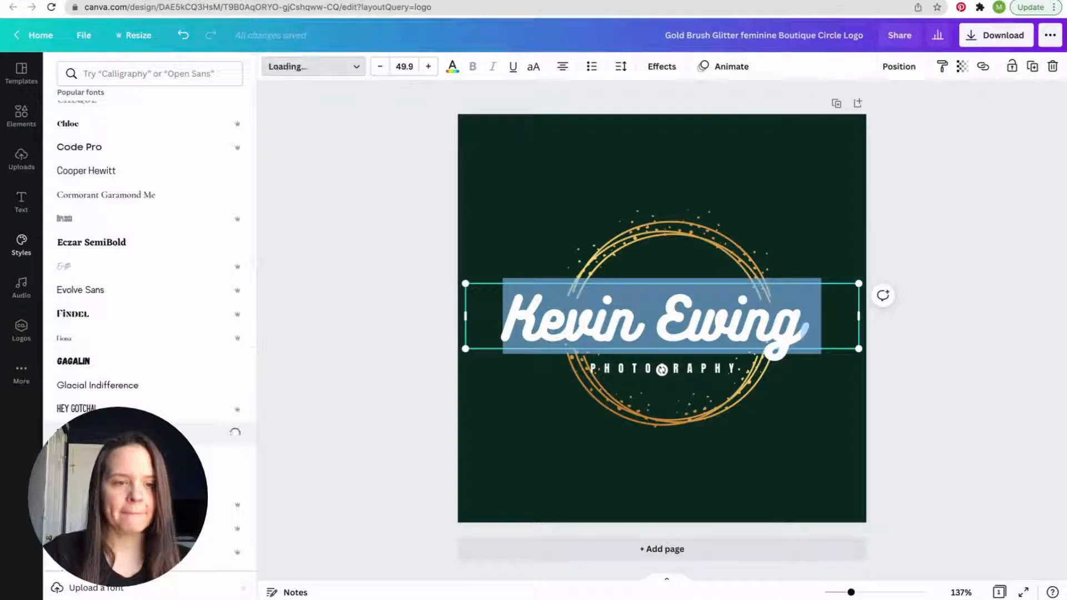
- Try the Buffalo and Benedict script fonts on the name line
{"action": "scroll", "coordinate": [115, 289], "scroll_direction": "up", "scroll_amount": 8}
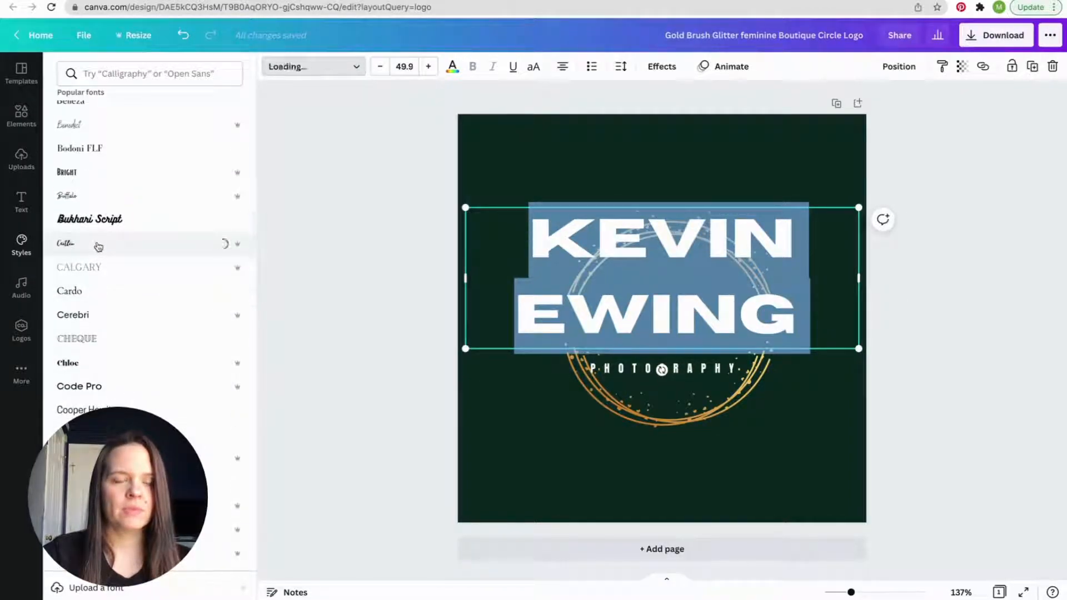
{"action": "scroll", "coordinate": [99, 247], "scroll_direction": "up", "scroll_amount": 1}
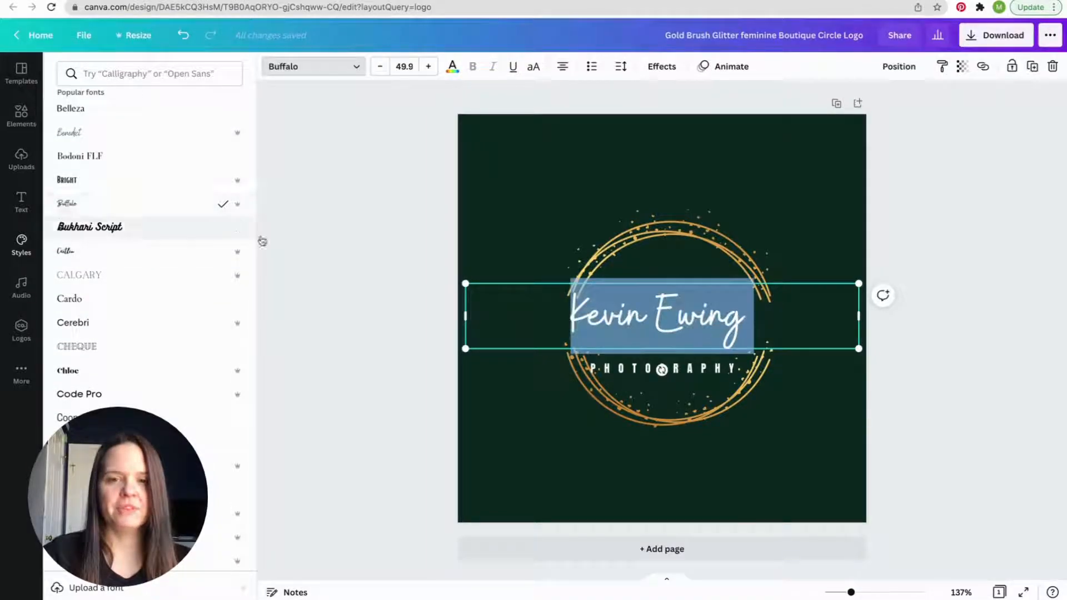
{"action": "scroll", "coordinate": [196, 181], "scroll_direction": "up", "scroll_amount": 1}
{"action": "scroll", "coordinate": [114, 208], "scroll_direction": "up", "scroll_amount": 2}
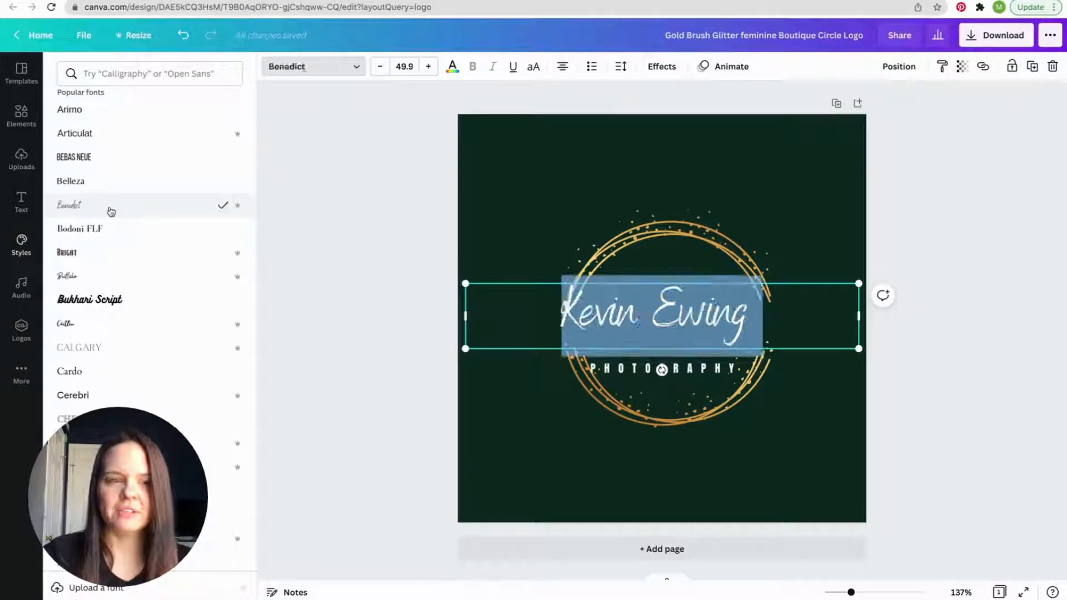
- Set the name line's font to Breathing and nudge the line slightly down and to the right
{"action": "scroll", "coordinate": [111, 211], "scroll_direction": "up", "scroll_amount": 10}
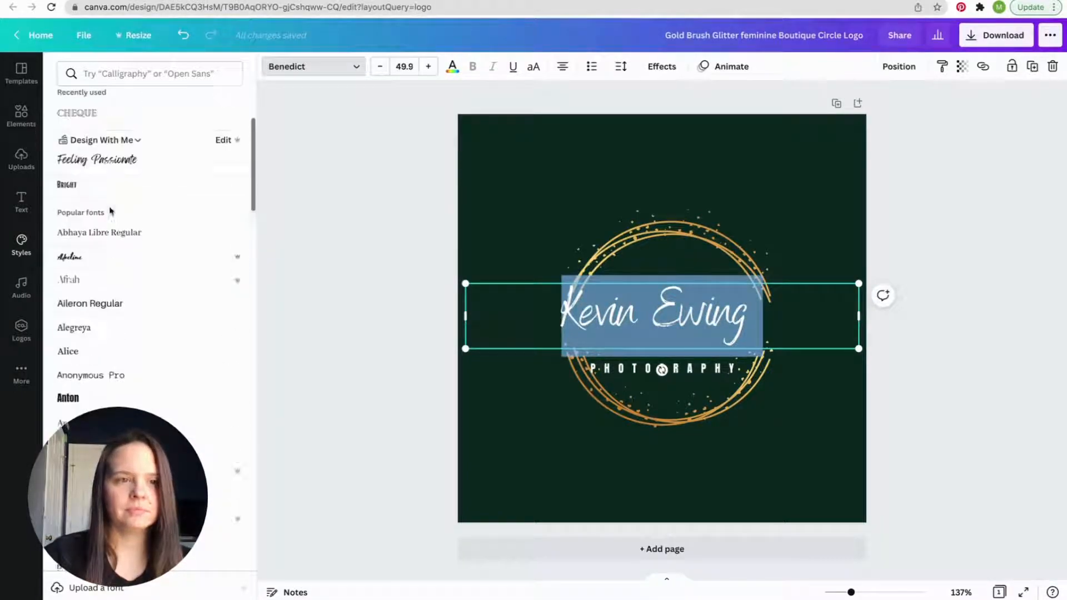
{"action": "left_click", "coordinate": [114, 289]}
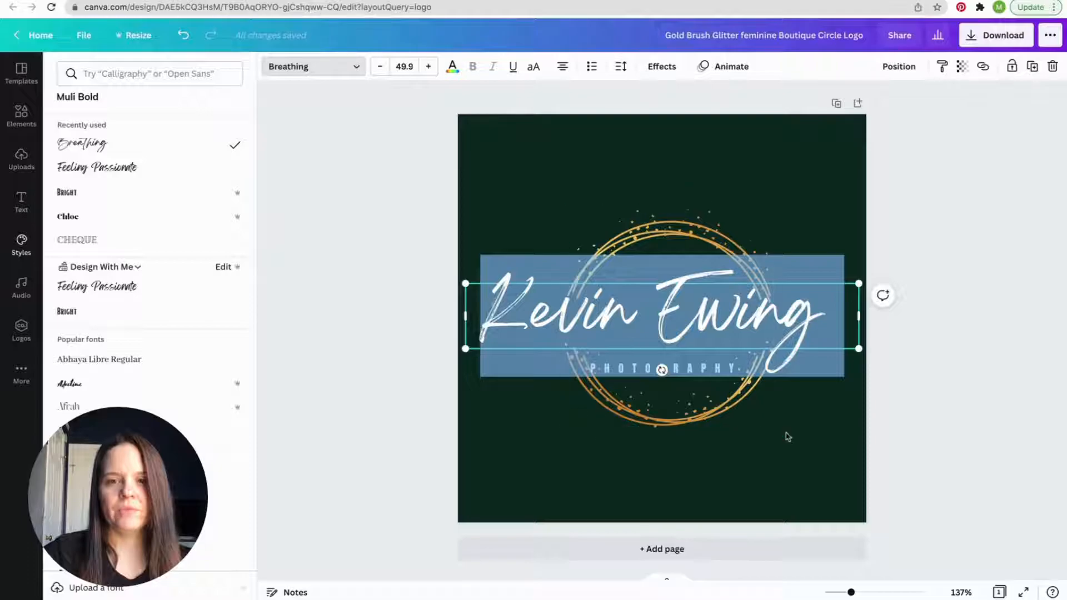
{"action": "left_click", "coordinate": [808, 452]}
{"action": "left_click", "coordinate": [594, 173]}
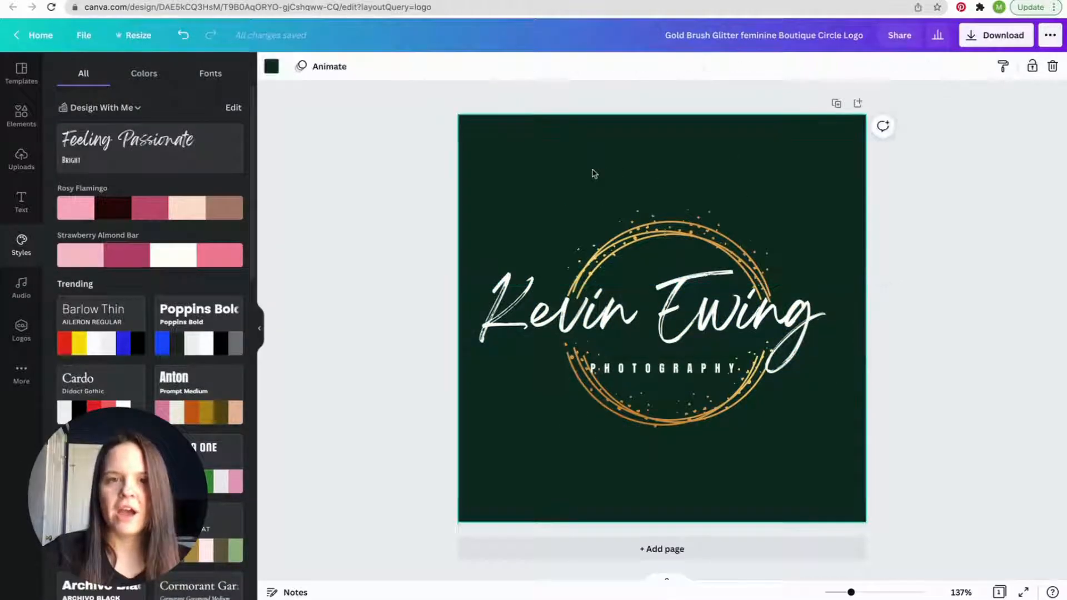
{"action": "left_click_drag", "start_coordinate": [714, 315], "coordinate": [722, 324]}
- Recolor the circle graphic's gradient from dark blue to light turquoise
{"action": "left_click", "coordinate": [653, 288]}
{"action": "left_click", "coordinate": [619, 250]}
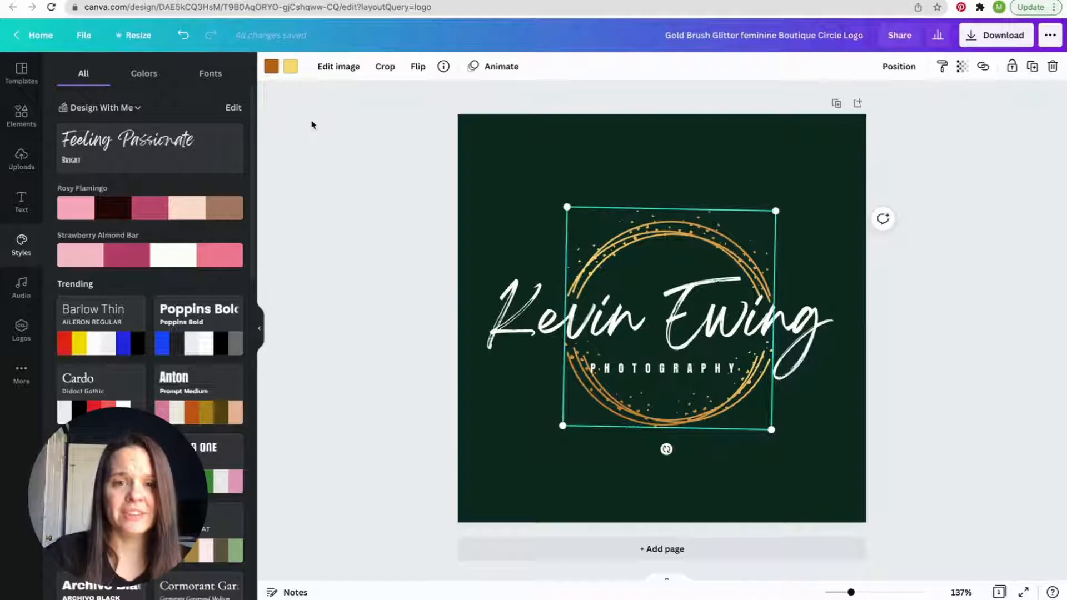
{"action": "left_click", "coordinate": [278, 71]}
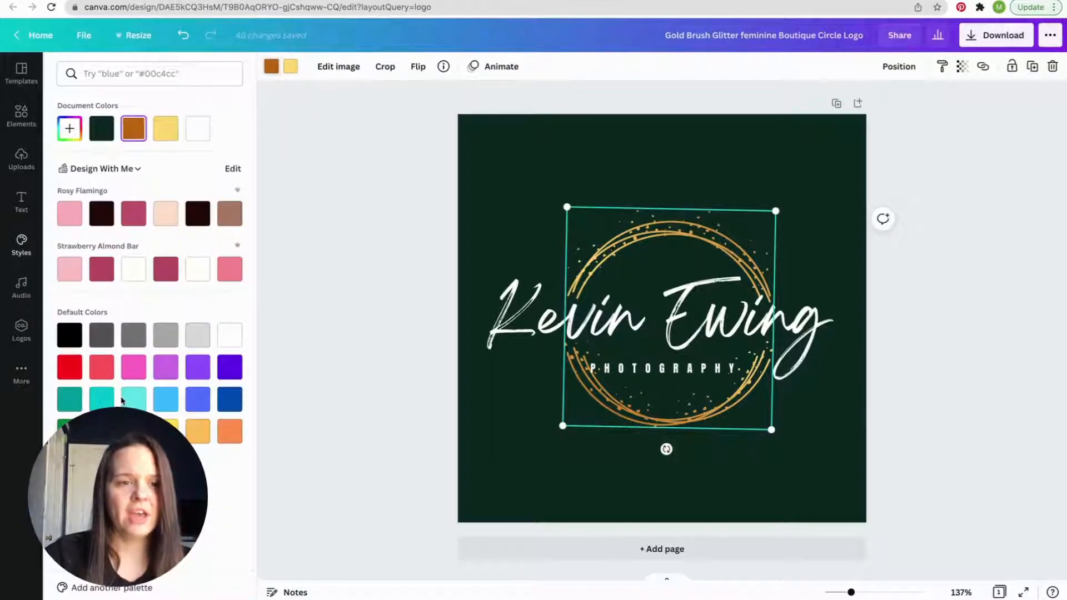
{"action": "left_click", "coordinate": [225, 406]}
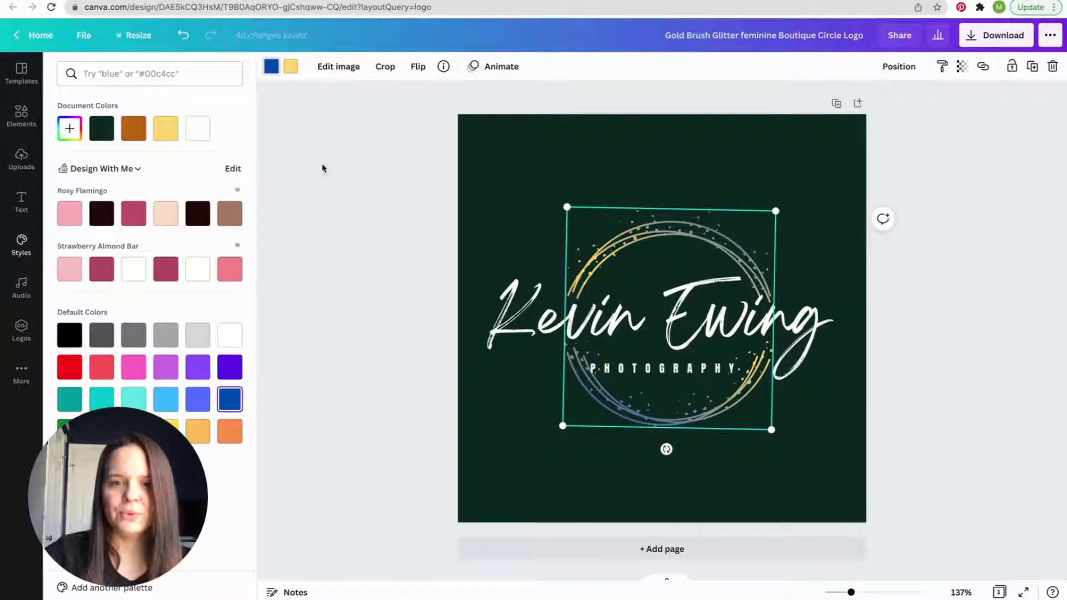
- Try grey and red as the logo's background color, then set it to orange
{"action": "left_click", "coordinate": [528, 176]}
{"action": "left_click", "coordinate": [556, 146]}
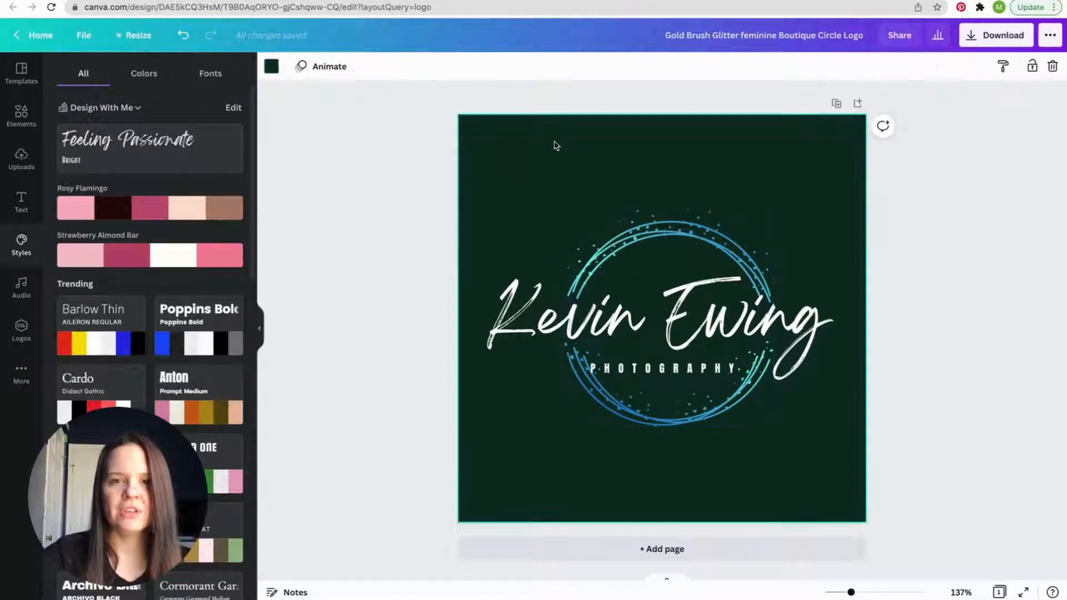
{"action": "left_click", "coordinate": [271, 66]}
{"action": "left_click", "coordinate": [165, 335]}
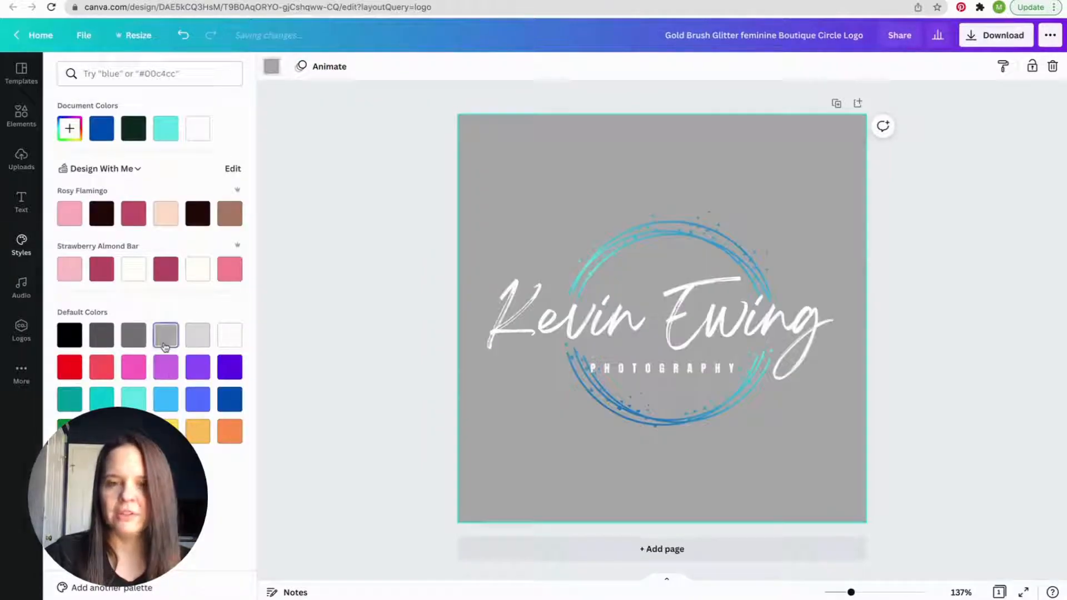
{"action": "left_click", "coordinate": [66, 372]}
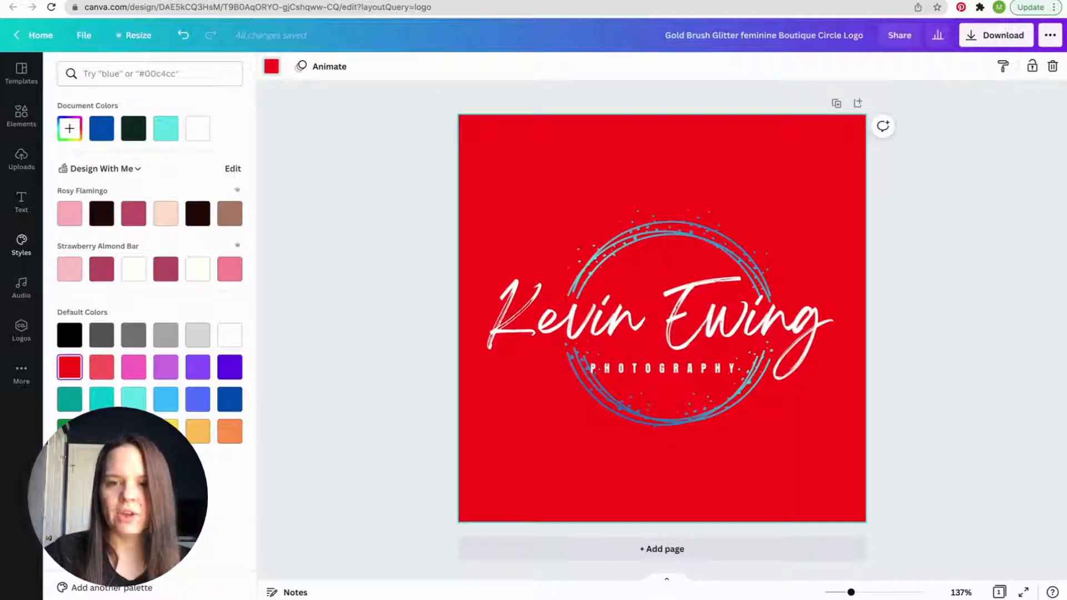
{"action": "left_click", "coordinate": [225, 435]}
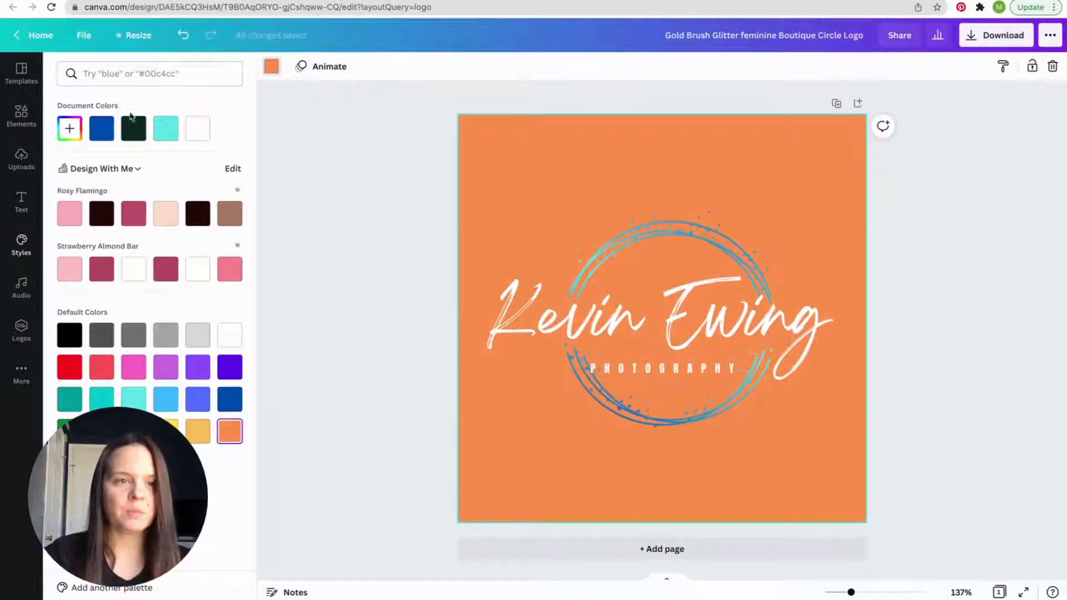
- Apply the trending Caveat and Muli Black style, with its lavender, orange and blue palette, to the whole logo
{"action": "left_click", "coordinate": [17, 259]}
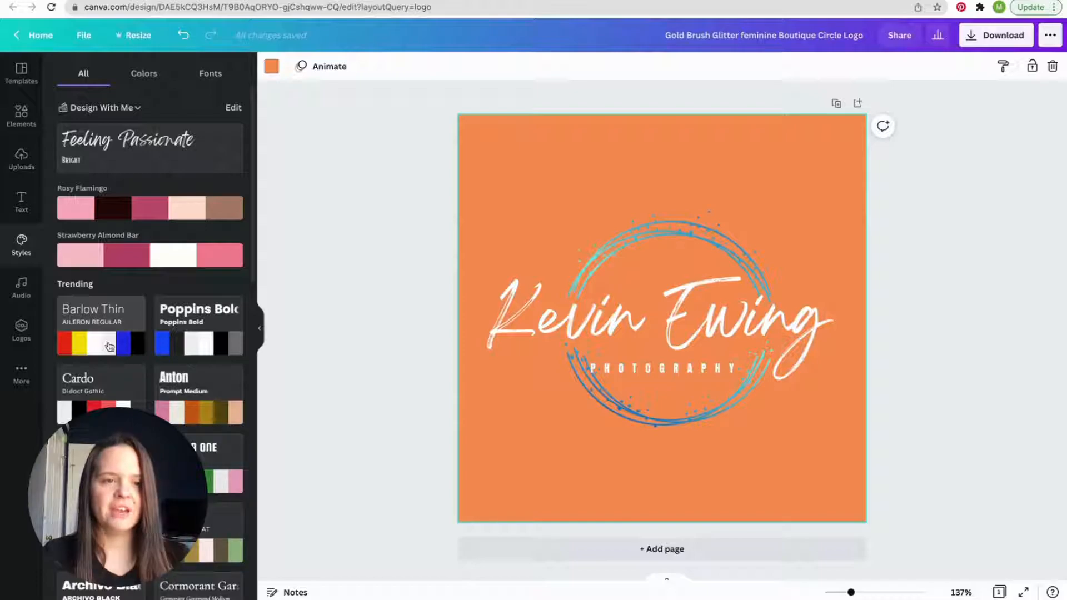
{"action": "scroll", "coordinate": [175, 401], "scroll_direction": "down", "scroll_amount": 3}
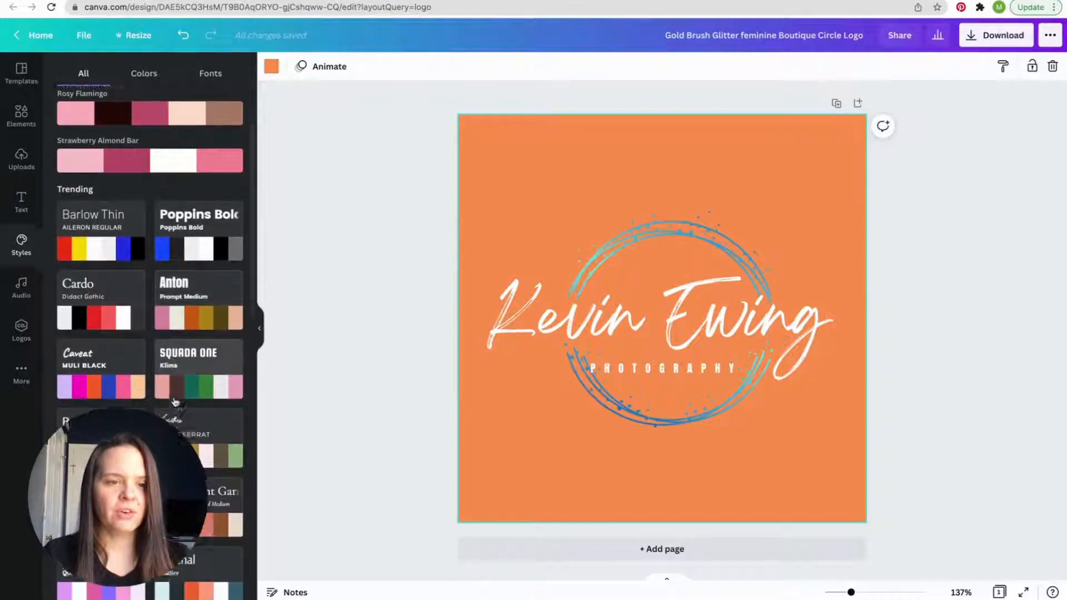
{"action": "left_click", "coordinate": [103, 381]}
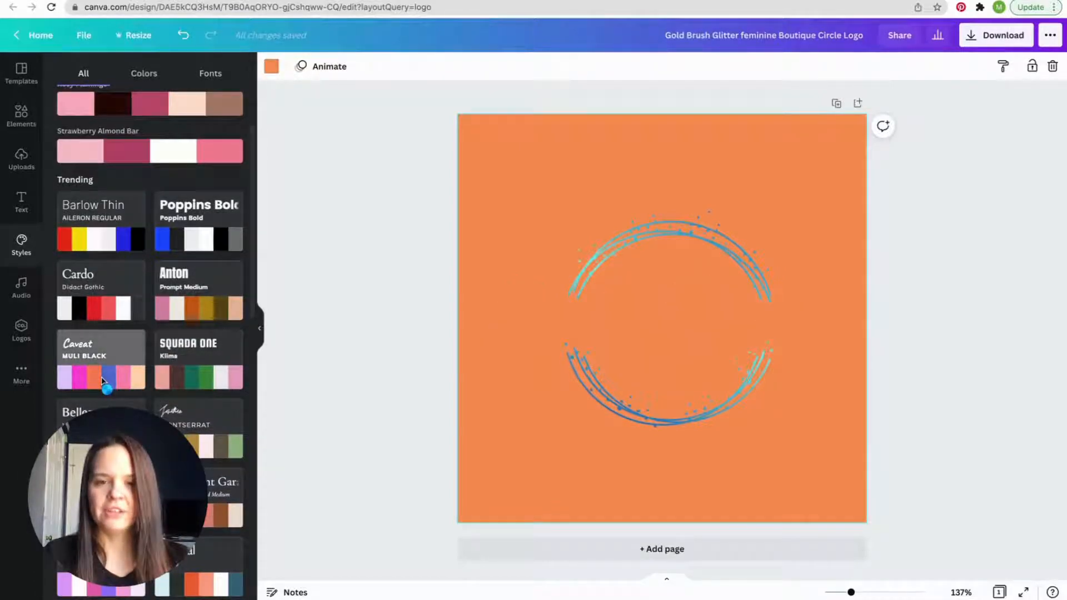
{"action": "left_click", "coordinate": [102, 381]}
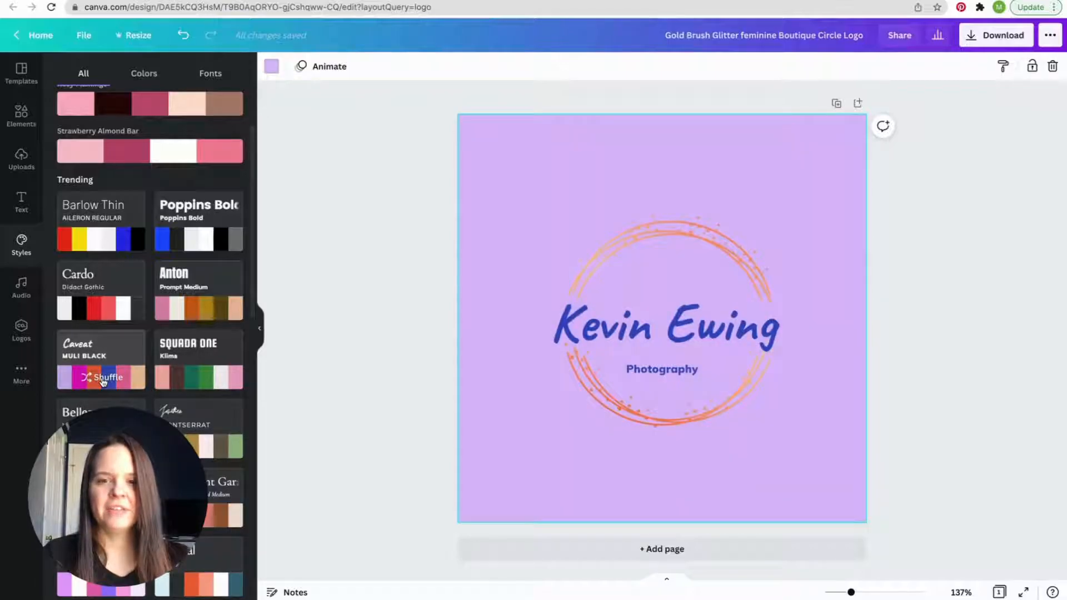
- Shuffle the Caveat and Muli Black style's palette on the logo until the background is blue with a magenta-red circle
{"action": "left_click", "coordinate": [103, 382]}
{"action": "left_click", "coordinate": [102, 382]}
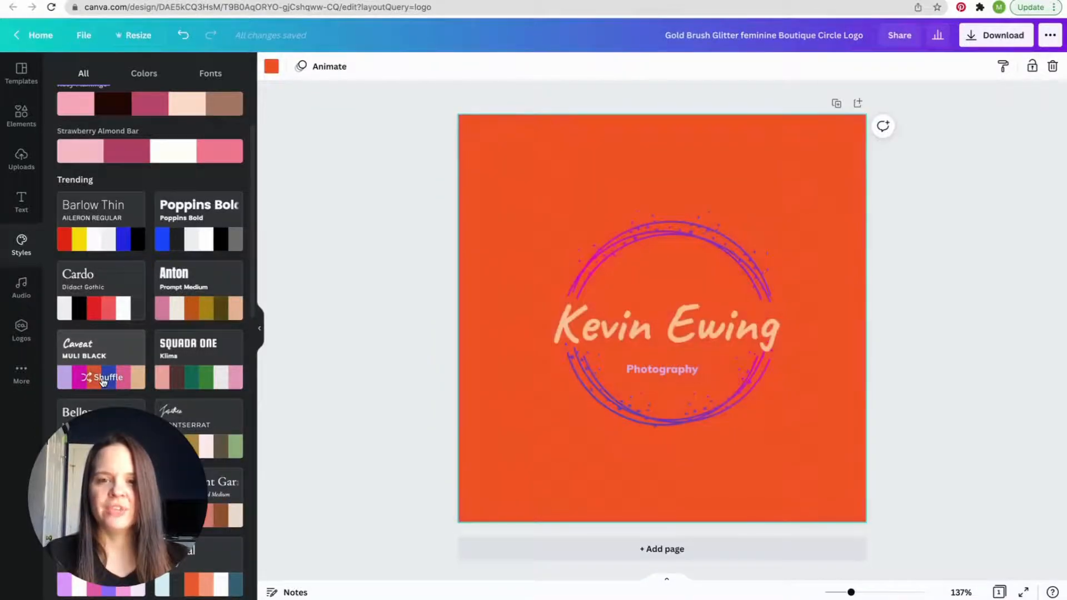
{"action": "left_click", "coordinate": [102, 381]}
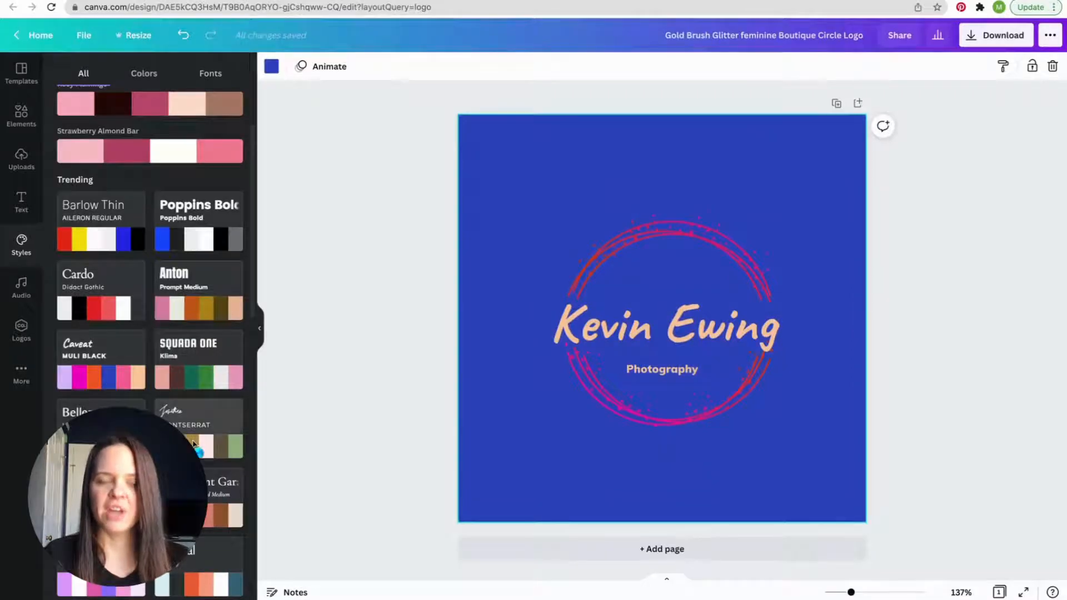
- Apply the trending script and Montserrat style to the logo and shuffle its palette to a gold background
{"action": "left_click", "coordinate": [195, 444]}
{"action": "left_click", "coordinate": [195, 445]}
{"action": "left_click", "coordinate": [195, 445]}
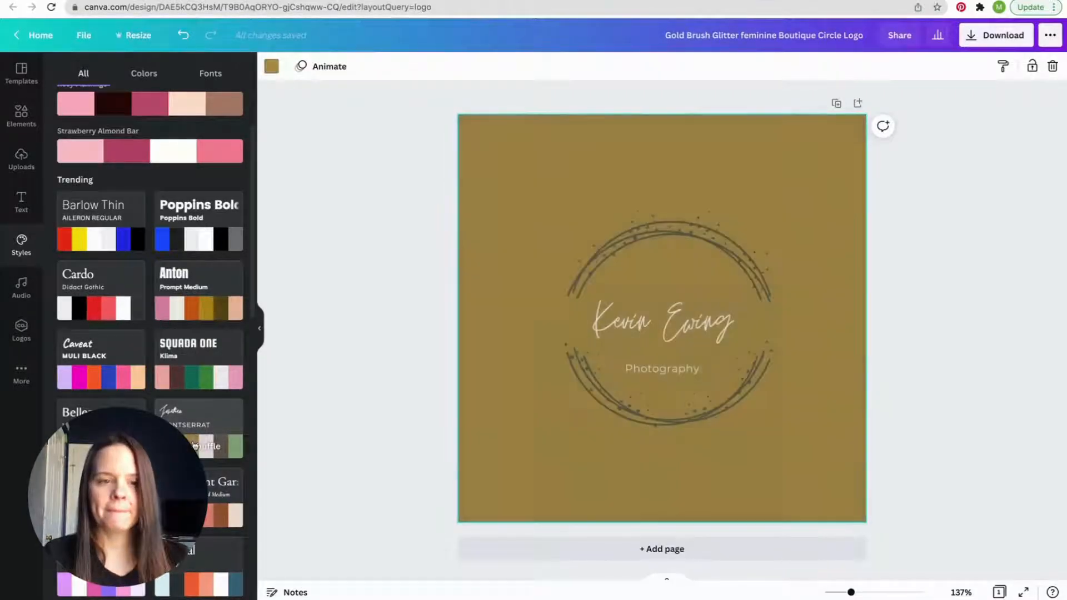
- Apply the trending Cormorant Garamond style to the logo and shuffle its palette to a dark brown background
{"action": "scroll", "coordinate": [194, 444], "scroll_direction": "down", "scroll_amount": 1}
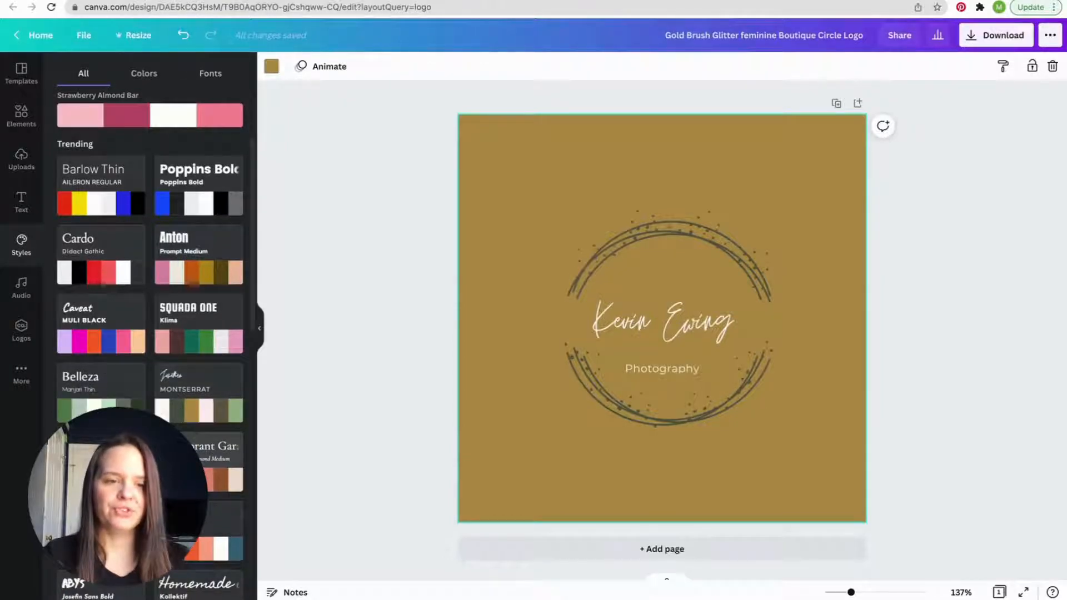
{"action": "scroll", "coordinate": [93, 179], "scroll_direction": "up", "scroll_amount": 3}
{"action": "left_click", "coordinate": [75, 146]}
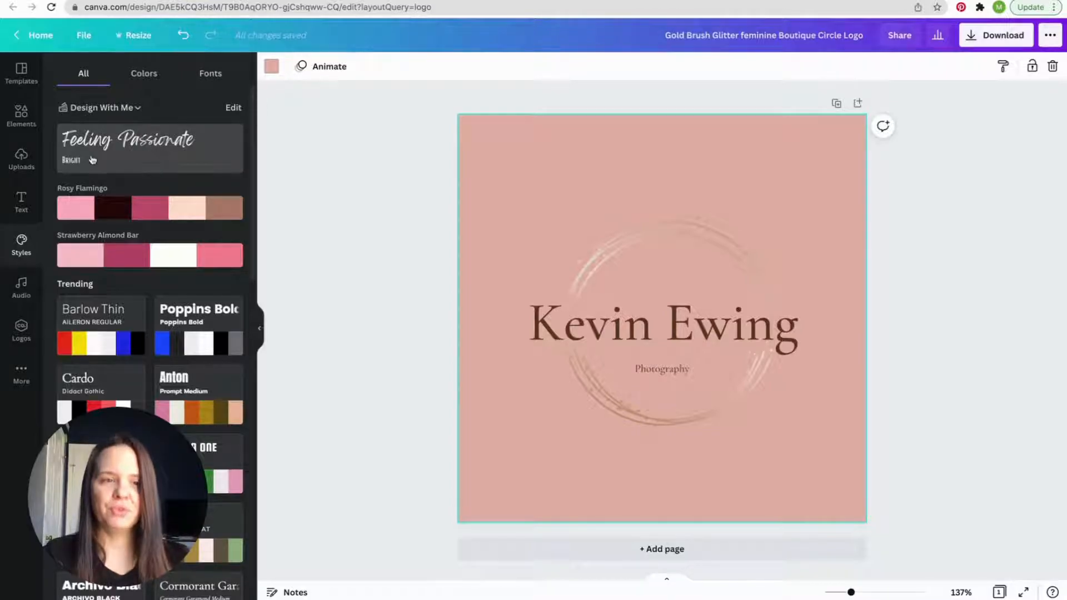
{"action": "scroll", "coordinate": [162, 374], "scroll_direction": "down", "scroll_amount": 3}
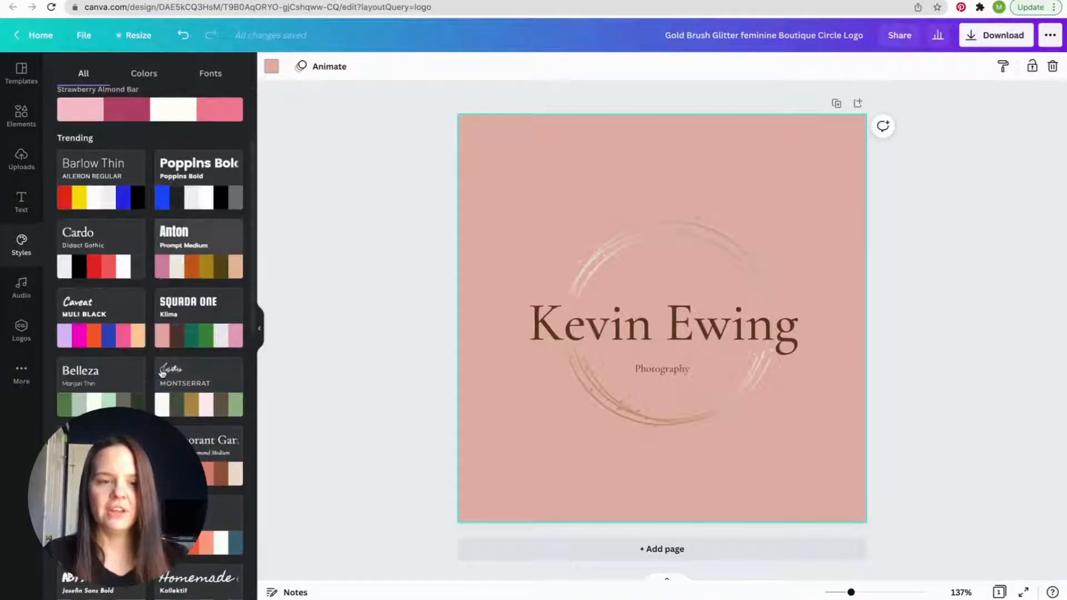
{"action": "left_click", "coordinate": [186, 459]}
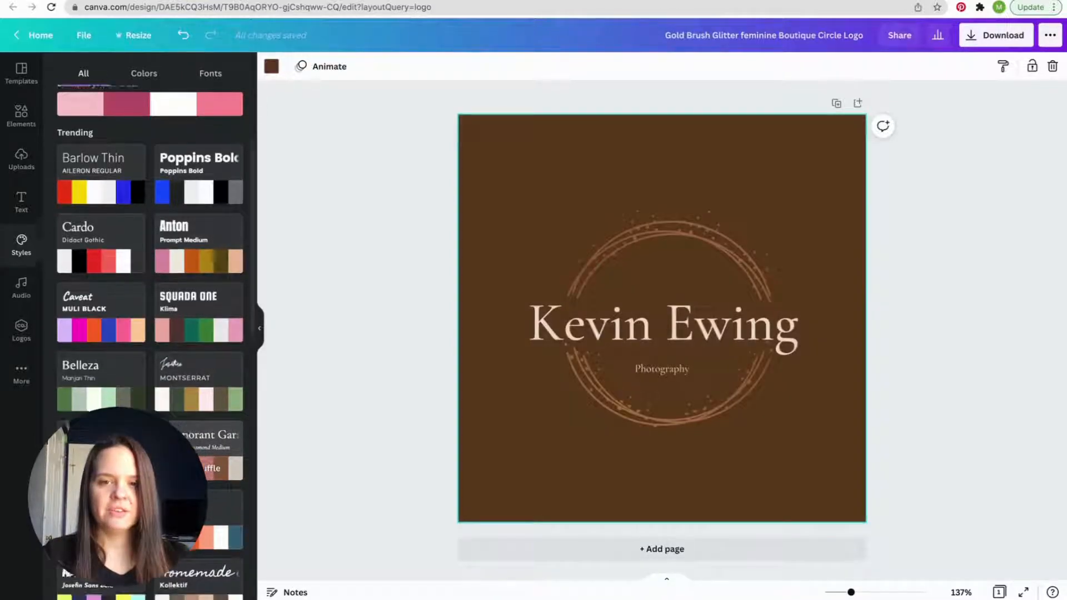
- Apply the trending Homemade and Kollektif style to the logo, with an off-white background and a tan circle
{"action": "scroll", "coordinate": [202, 556], "scroll_direction": "down", "scroll_amount": 1}
{"action": "left_click", "coordinate": [202, 567]}
{"action": "left_click", "coordinate": [202, 567]}
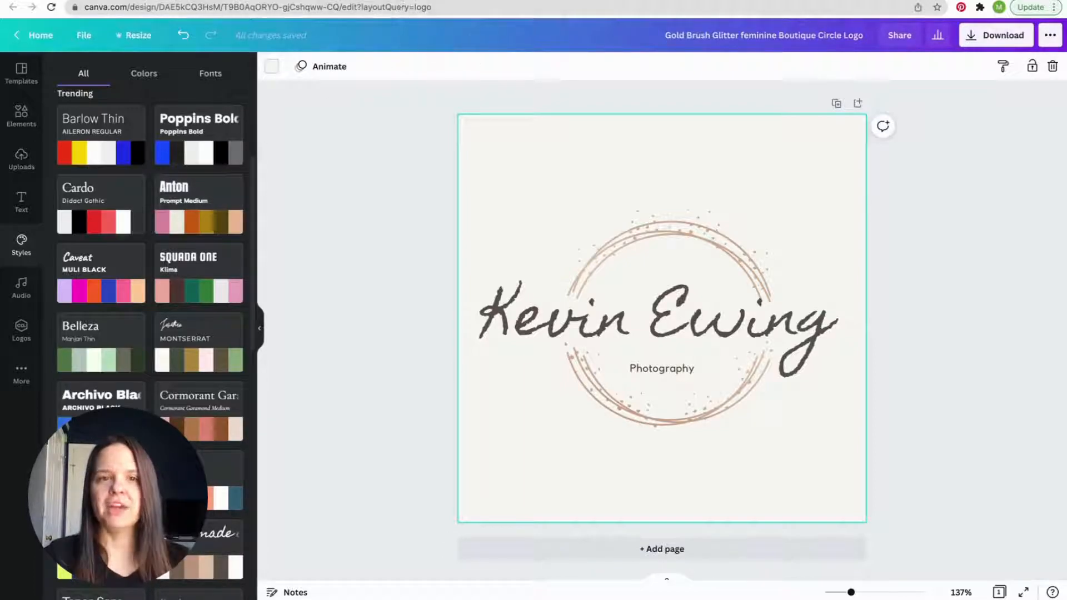
- Return to the logo template results and create a blank logo design
{"action": "left_click", "coordinate": [166, 0]}
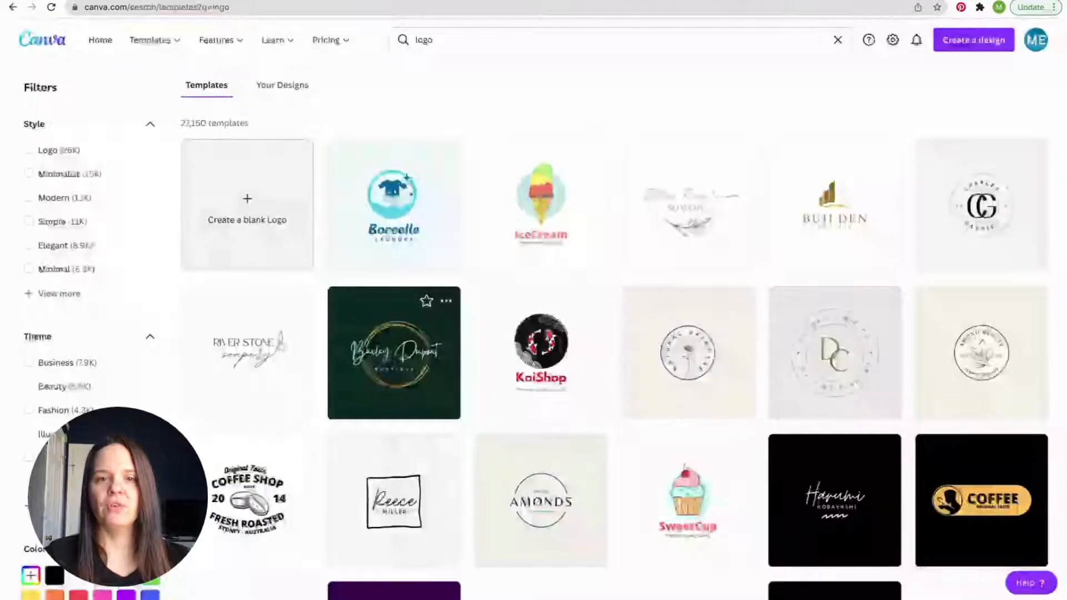
{"action": "left_click", "coordinate": [241, 205]}
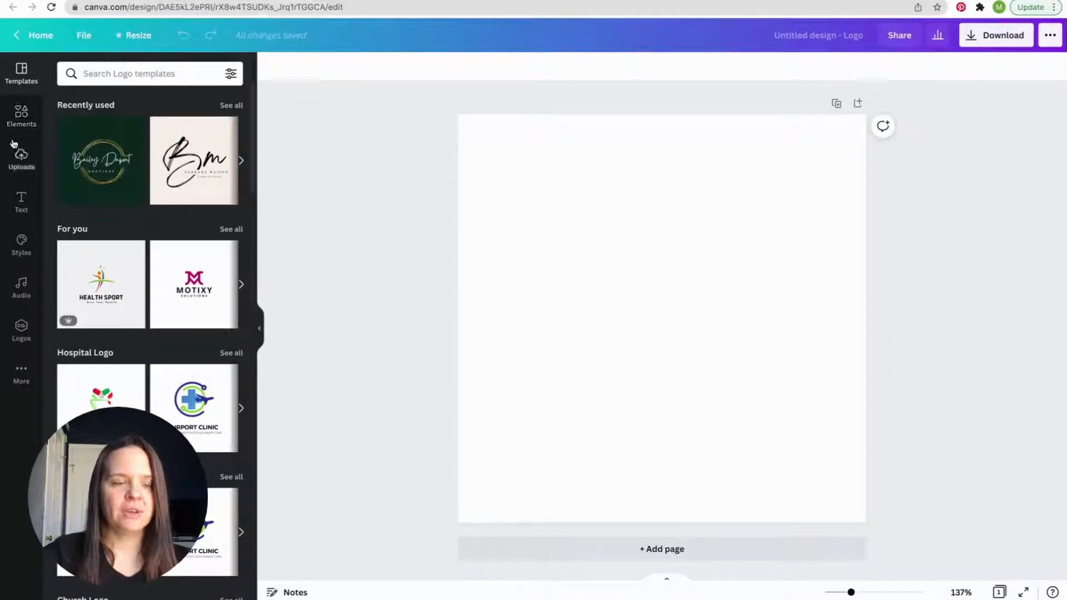
- Look through the font combinations, and add a heading containing the photographer's full name to the blank logo
{"action": "left_click", "coordinate": [21, 210]}
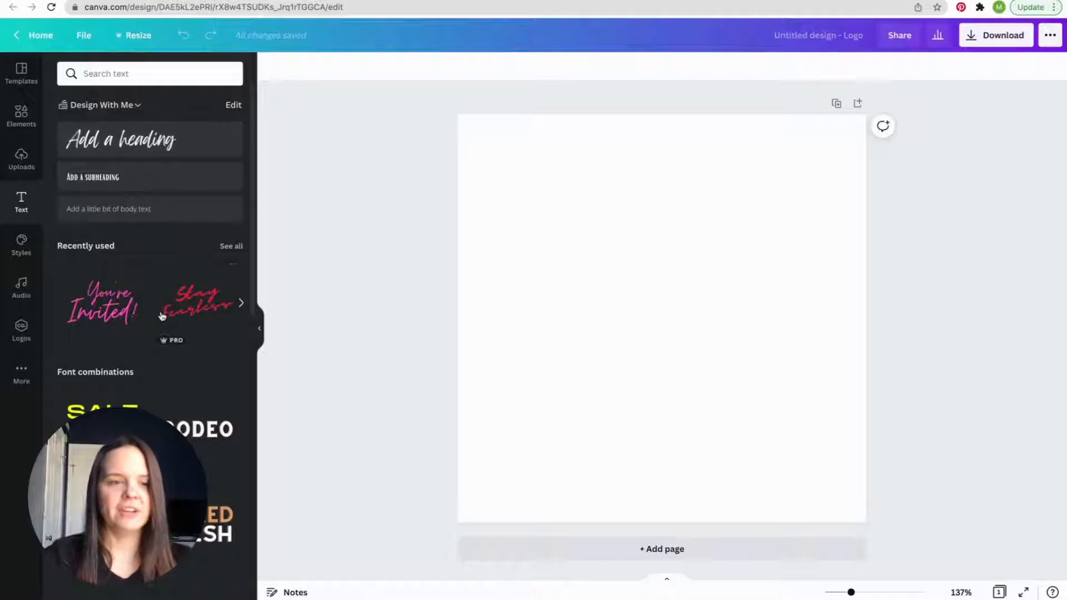
{"action": "scroll", "coordinate": [161, 317], "scroll_direction": "down", "scroll_amount": 2}
{"action": "scroll", "coordinate": [161, 317], "scroll_direction": "down", "scroll_amount": 6}
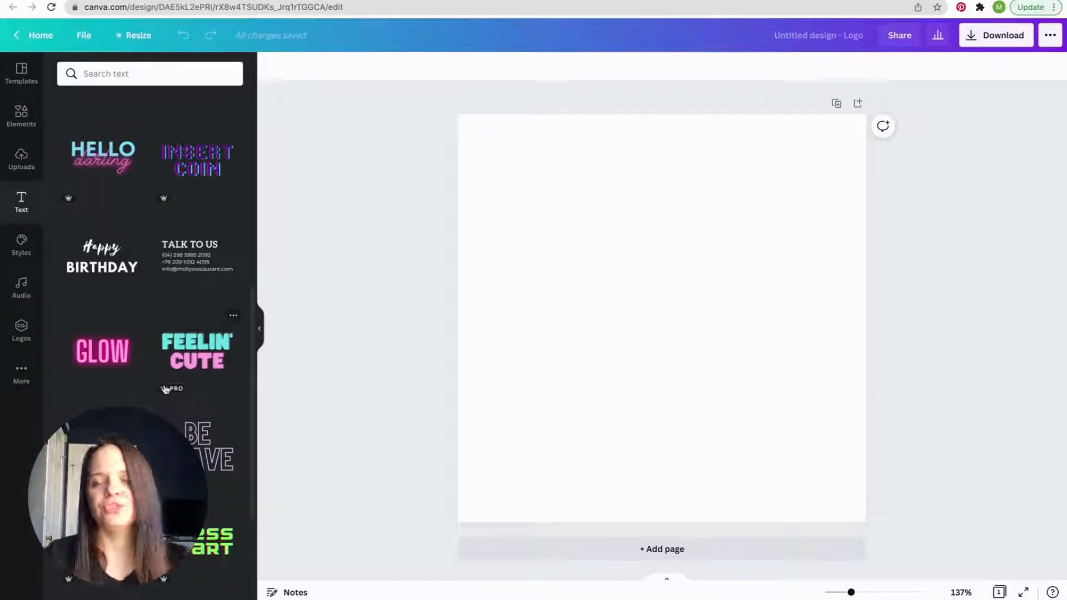
{"action": "scroll", "coordinate": [165, 389], "scroll_direction": "up", "scroll_amount": 7}
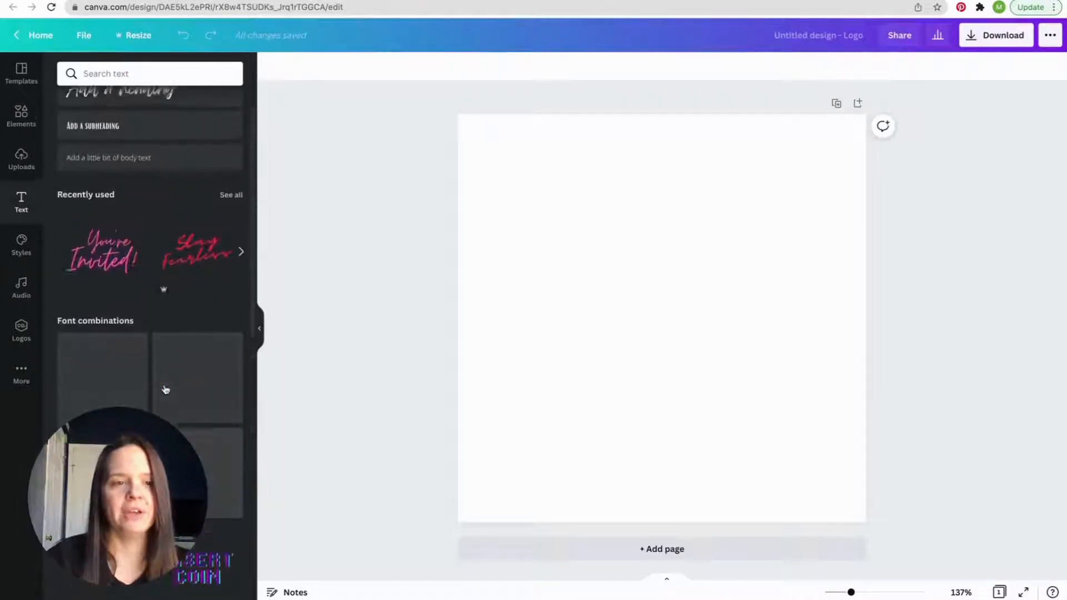
{"action": "scroll", "coordinate": [165, 389], "scroll_direction": "up", "scroll_amount": 2}
{"action": "left_click", "coordinate": [117, 139]}
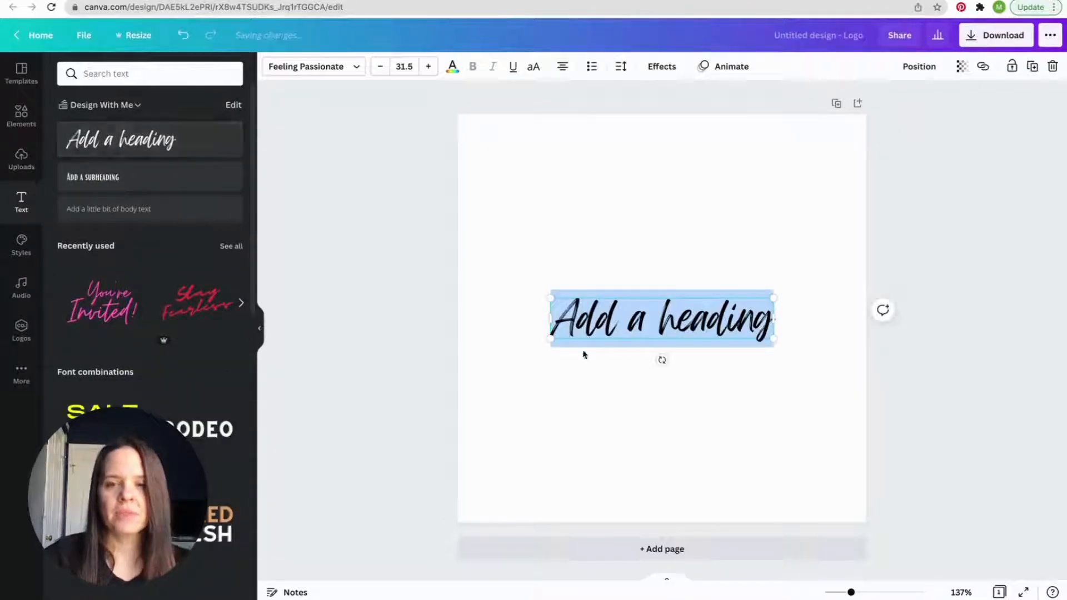
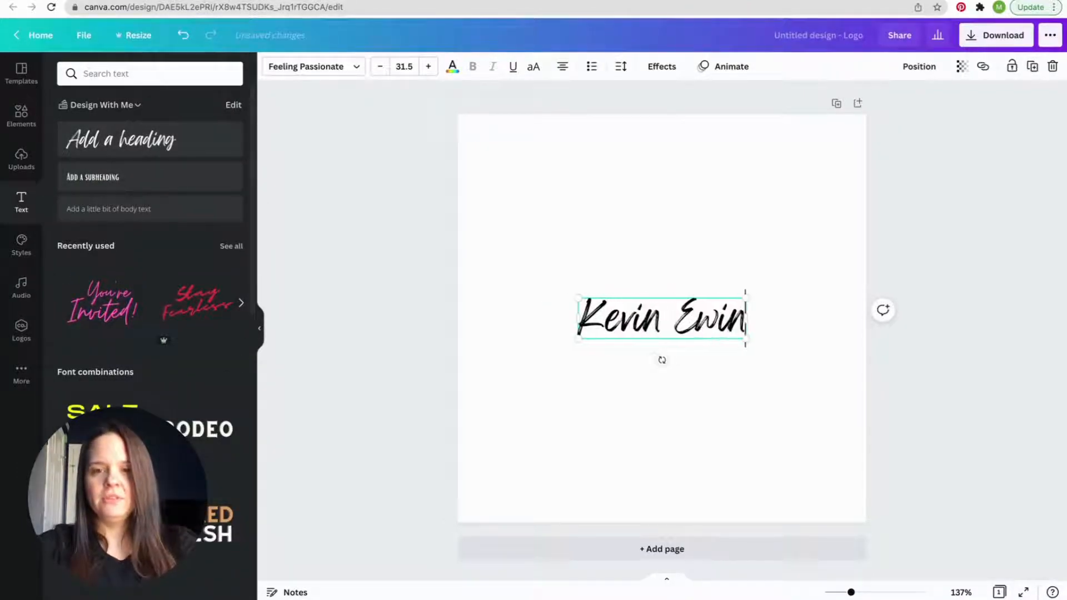
- Add a subheading reading "Photography" directly beneath the name
{"action": "left_click", "coordinate": [116, 179]}
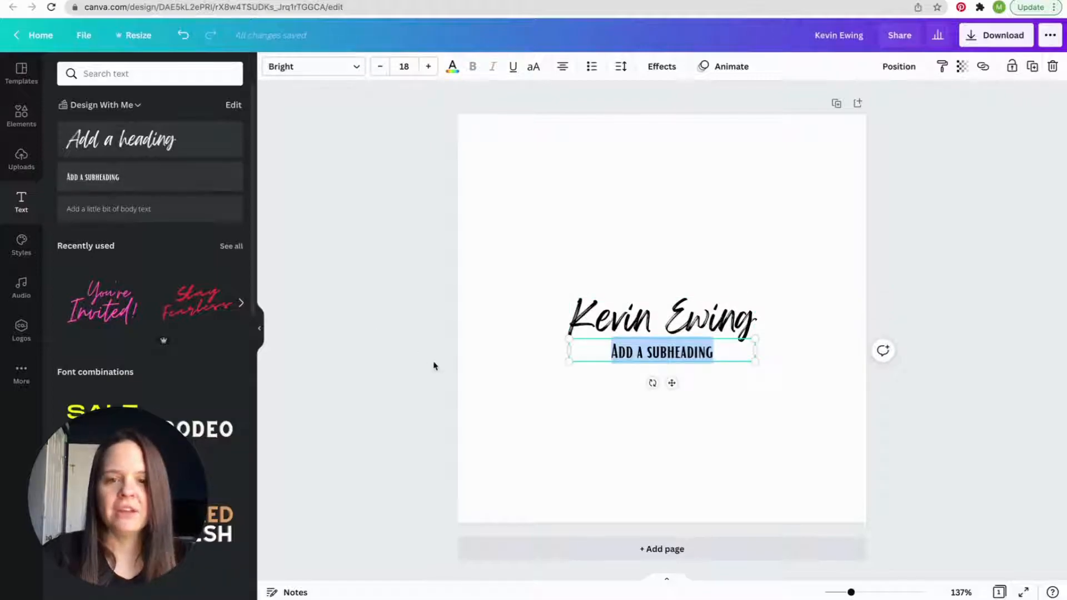
{"action": "type", "text": "Photo"}
{"action": "type", "text": "graphy"}
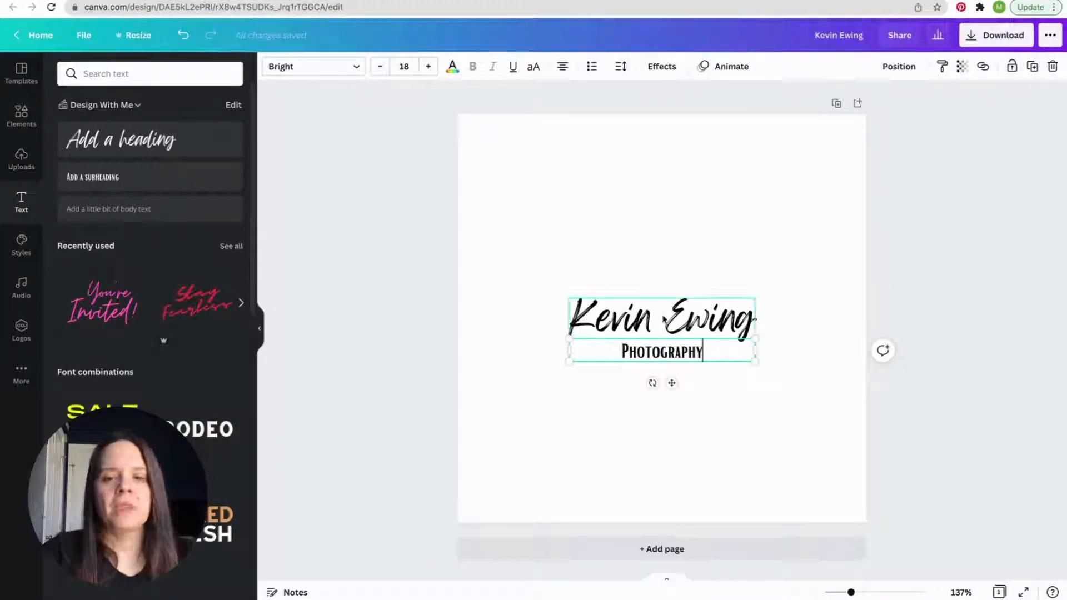
- Enlarge the name and Photography lines together to about two thirds of the page width and center them horizontally
{"action": "left_click_drag", "start_coordinate": [536, 267], "coordinate": [772, 424]}
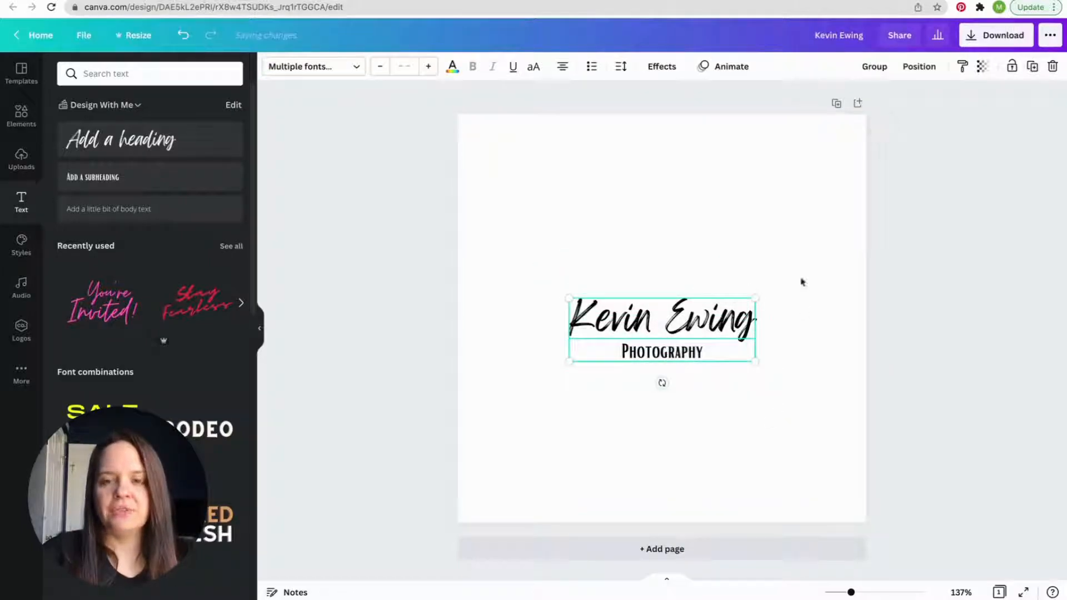
{"action": "left_click_drag", "start_coordinate": [755, 299], "coordinate": [793, 241]}
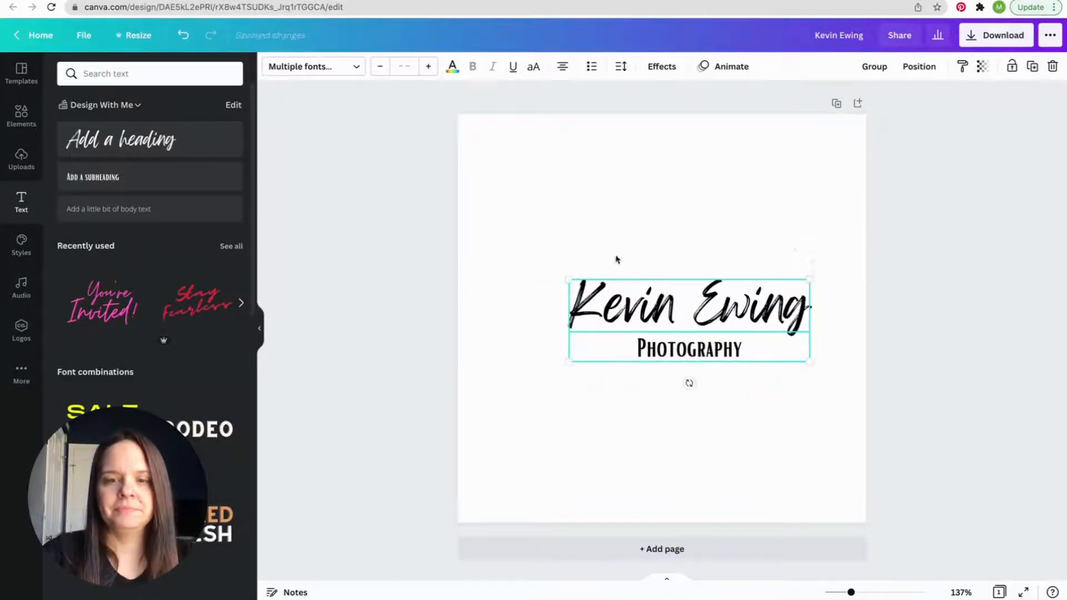
{"action": "left_click_drag", "start_coordinate": [563, 276], "coordinate": [801, 414]}
{"action": "left_click", "coordinate": [801, 469]}
{"action": "left_click_drag", "start_coordinate": [731, 314], "coordinate": [722, 313]}
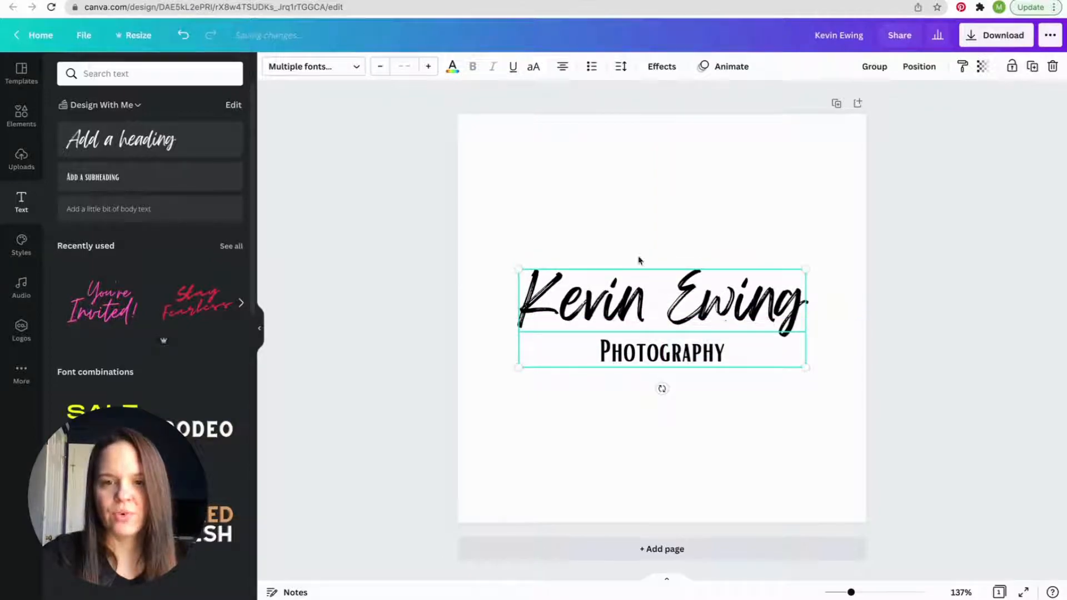
{"action": "left_click", "coordinate": [557, 439]}
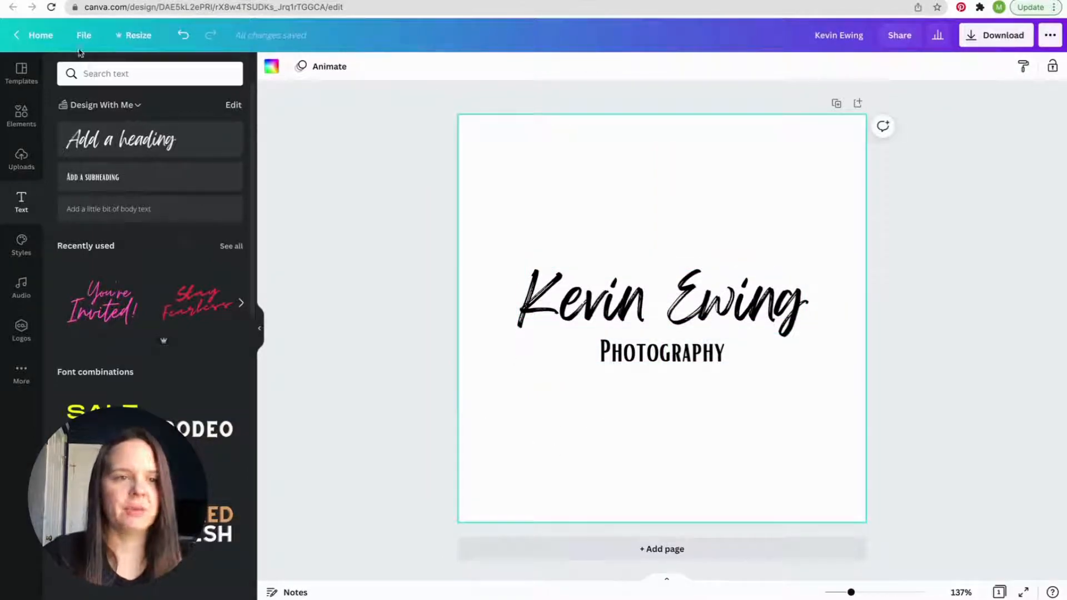
- Search the design elements for "camera"
{"action": "left_click", "coordinate": [20, 131]}
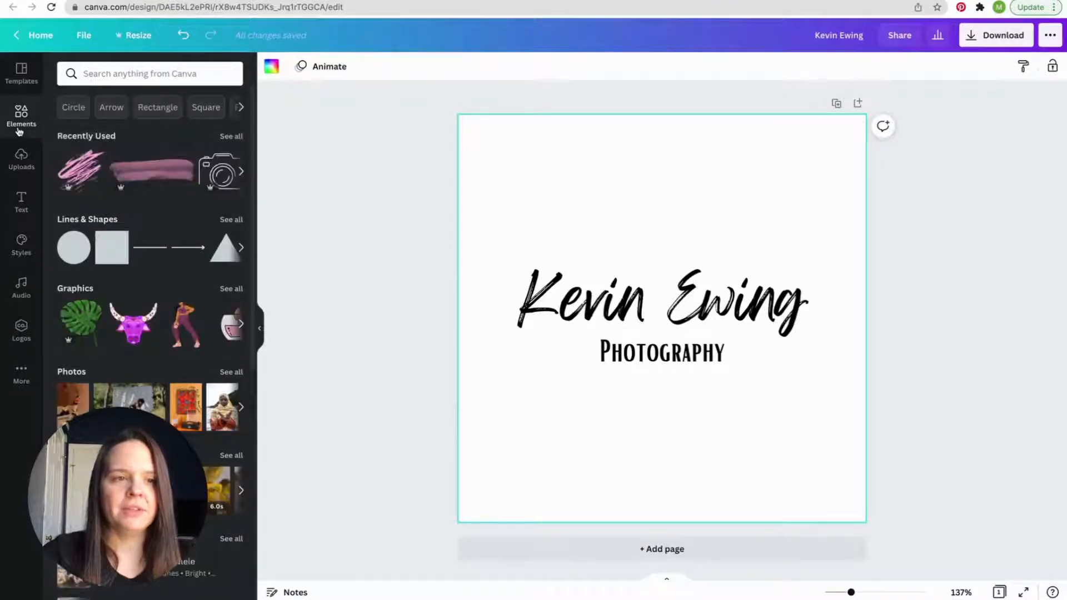
{"action": "left_click", "coordinate": [129, 74]}
{"action": "type", "text": "camera"}
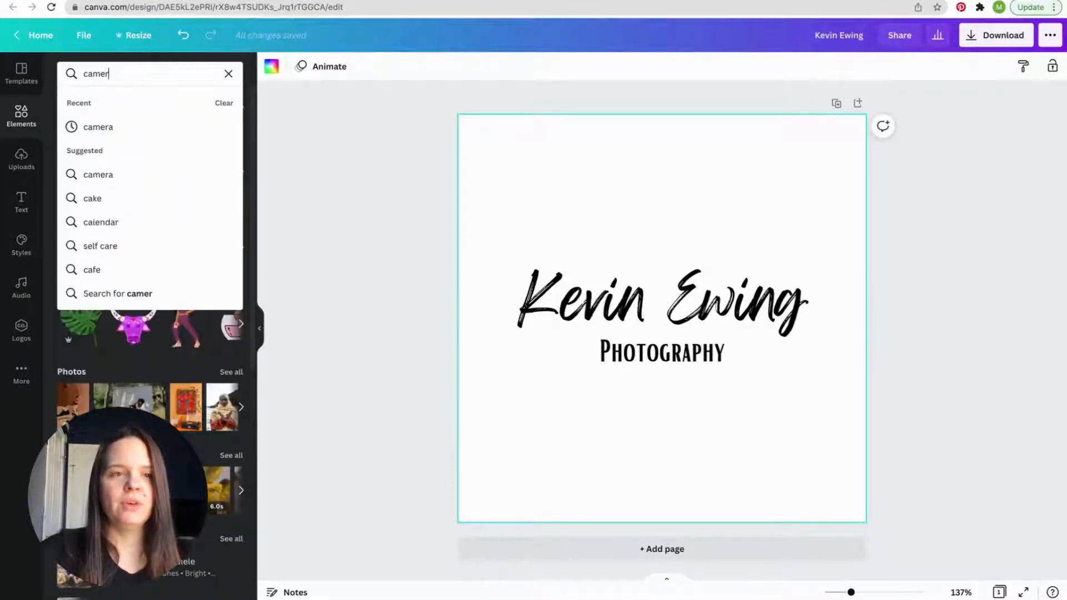
{"action": "key", "text": "Return"}
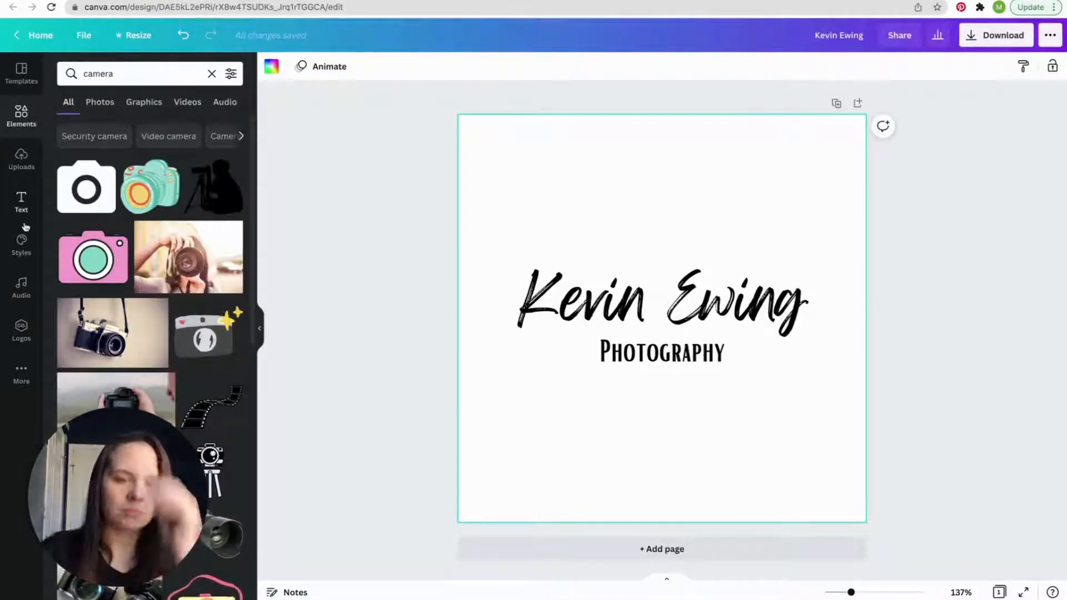
- Browse the camera results and add the black line-art camera graphic with the open outline to the logo
{"action": "scroll", "coordinate": [111, 271], "scroll_direction": "down", "scroll_amount": 1}
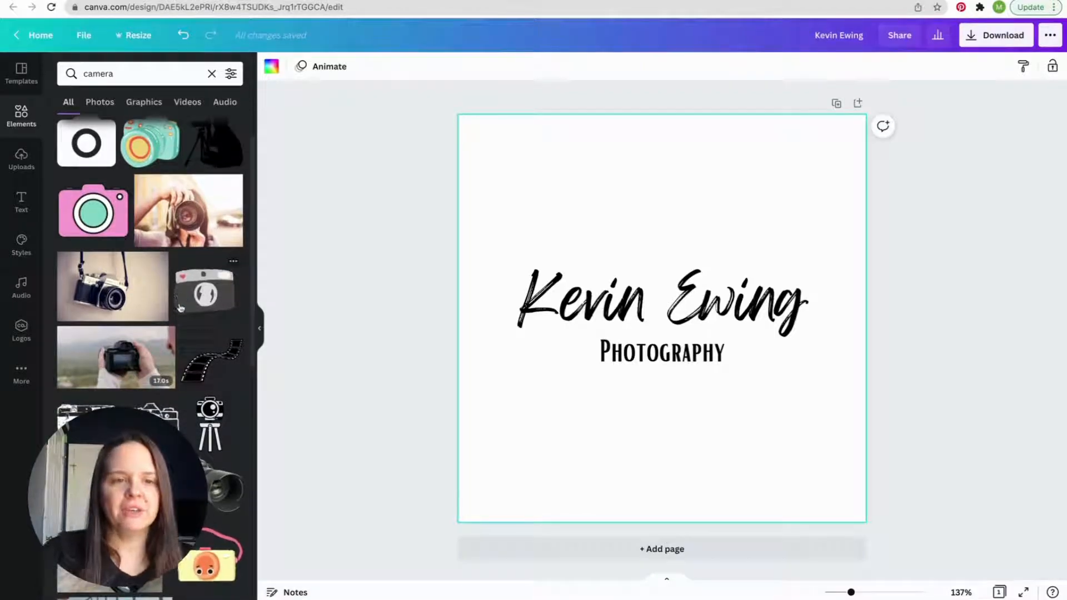
{"action": "scroll", "coordinate": [145, 378], "scroll_direction": "down", "scroll_amount": 2}
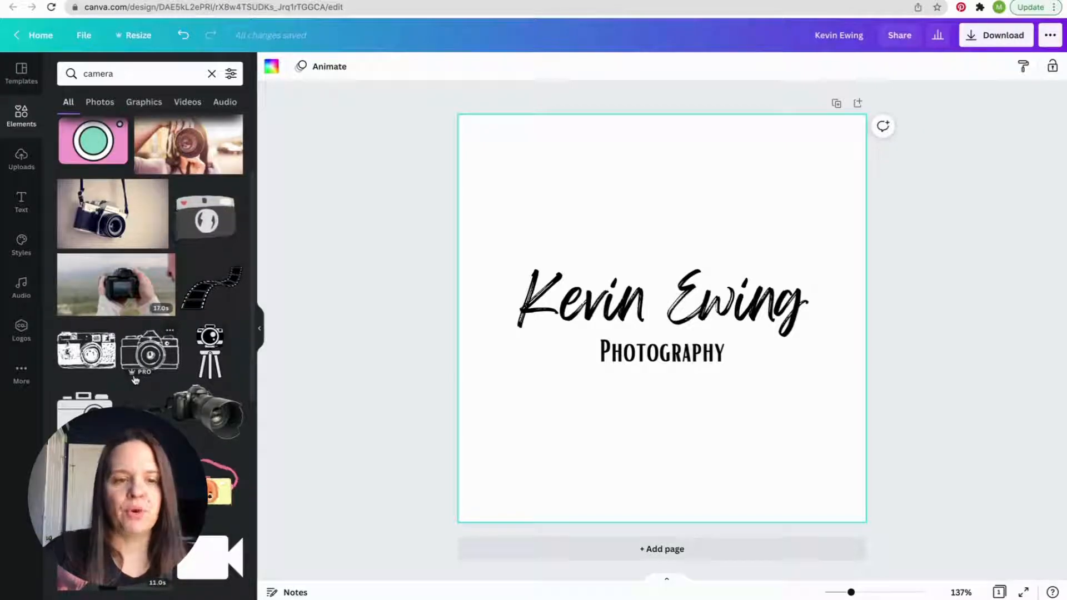
{"action": "scroll", "coordinate": [135, 380], "scroll_direction": "down", "scroll_amount": 5}
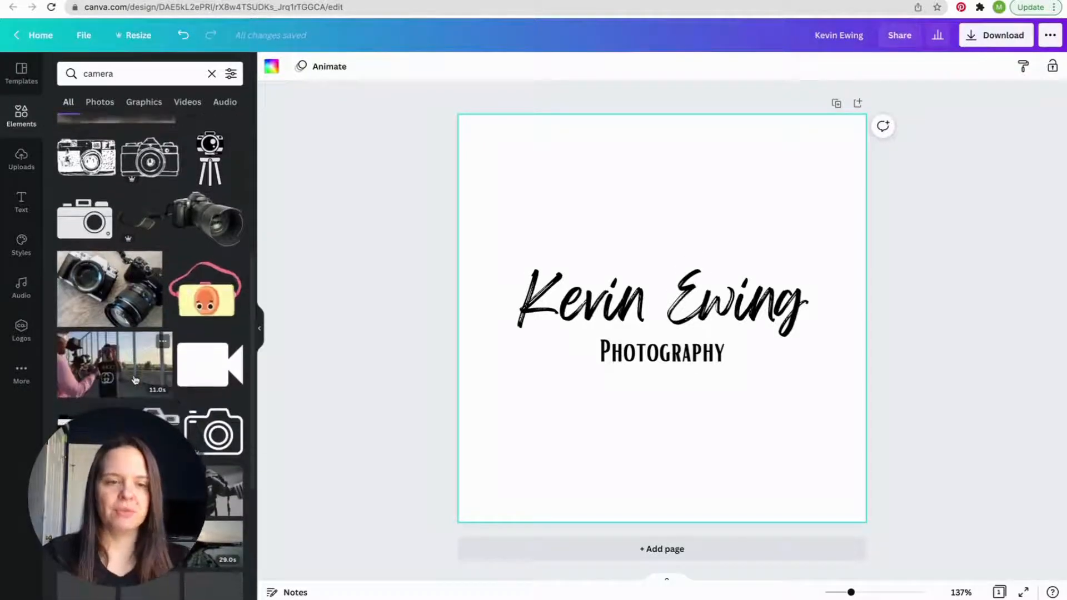
{"action": "scroll", "coordinate": [135, 380], "scroll_direction": "down", "scroll_amount": 5}
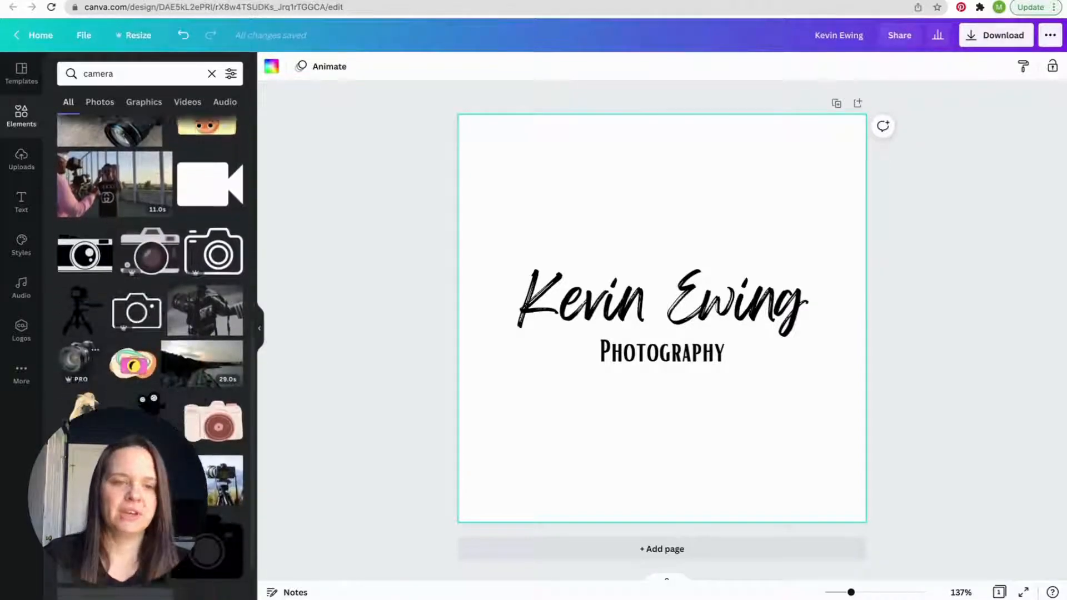
{"action": "scroll", "coordinate": [136, 380], "scroll_direction": "down", "scroll_amount": 5}
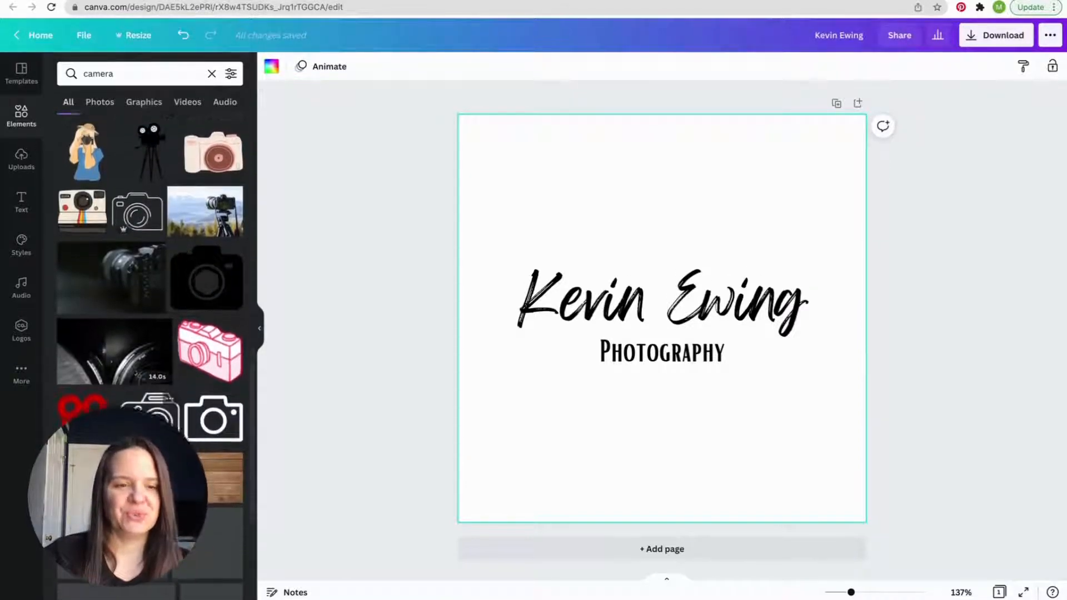
{"action": "scroll", "coordinate": [174, 422], "scroll_direction": "down", "scroll_amount": 6}
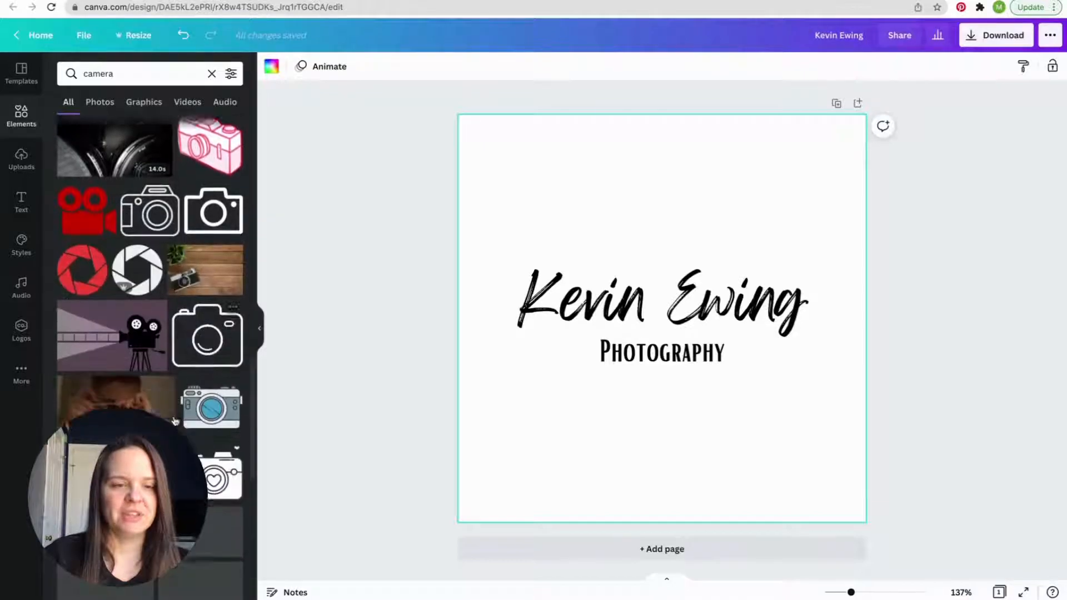
{"action": "scroll", "coordinate": [174, 422], "scroll_direction": "down", "scroll_amount": 5}
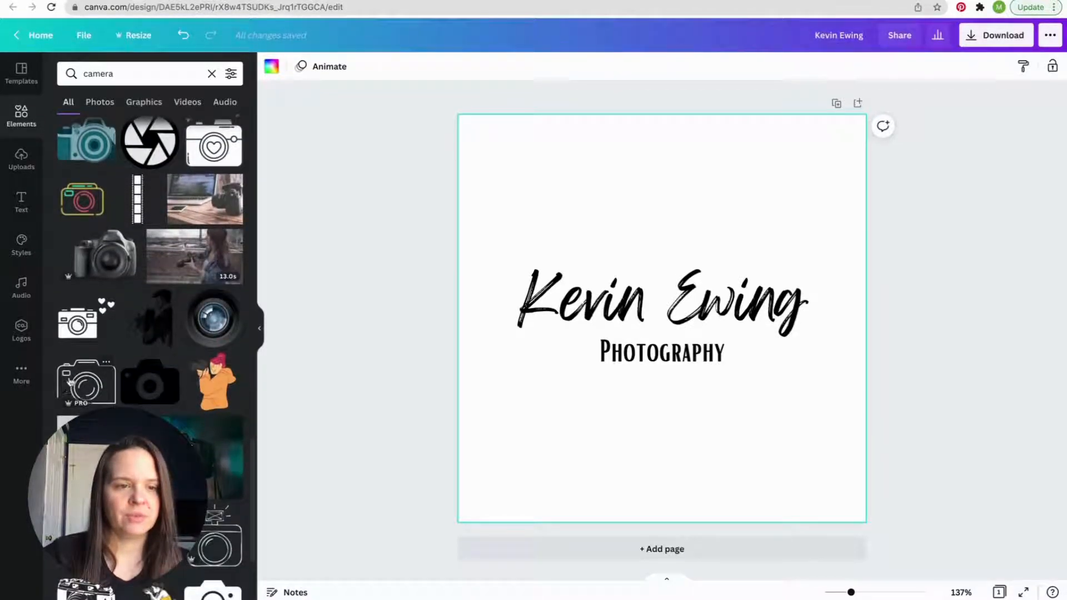
{"action": "left_click", "coordinate": [81, 383]}
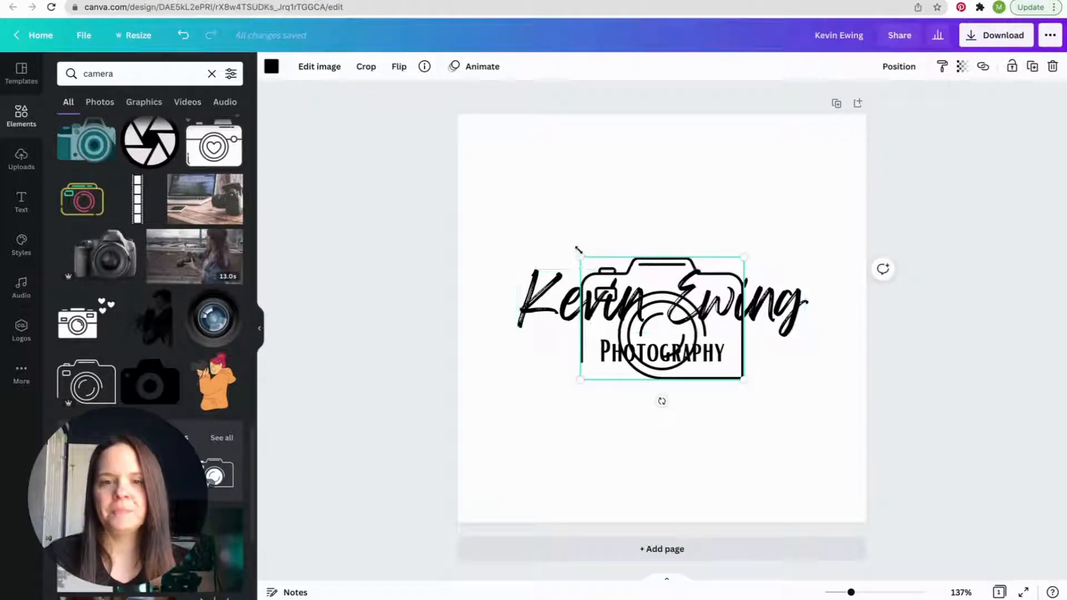
- Enlarge the camera outline to match the name's width and move it slightly up so it surrounds both text lines
{"action": "left_click_drag", "start_coordinate": [580, 258], "coordinate": [517, 207]}
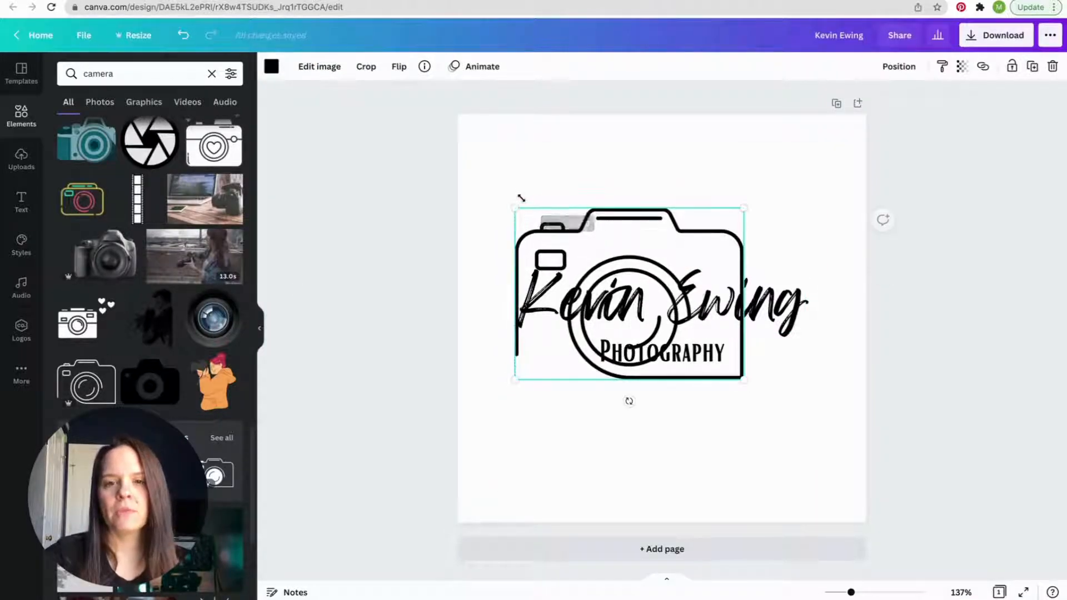
{"action": "left_click_drag", "start_coordinate": [741, 378], "coordinate": [808, 417]}
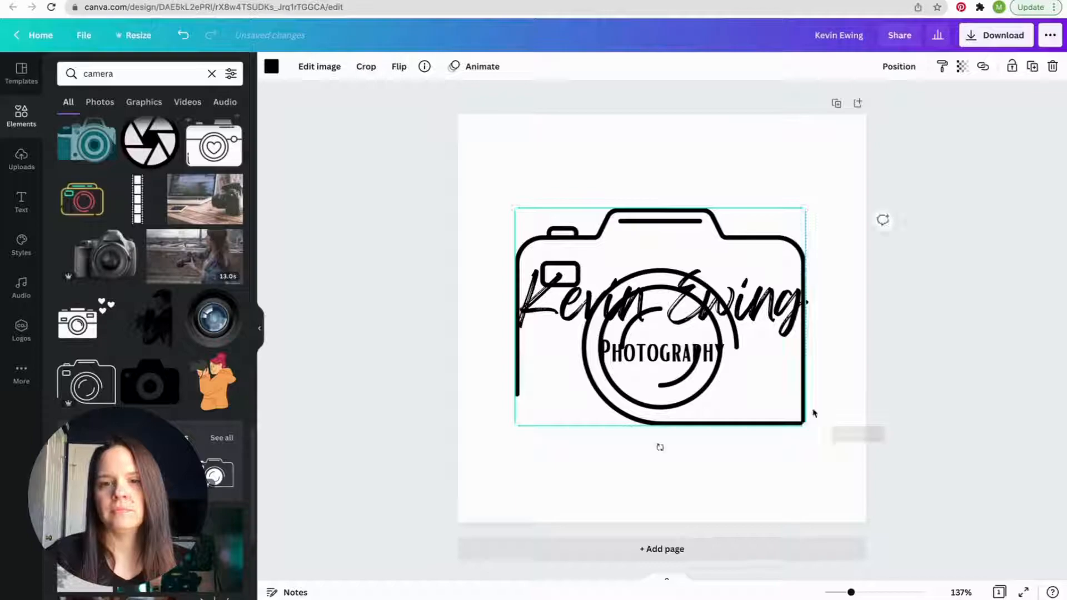
{"action": "left_click_drag", "start_coordinate": [711, 242], "coordinate": [710, 226]}
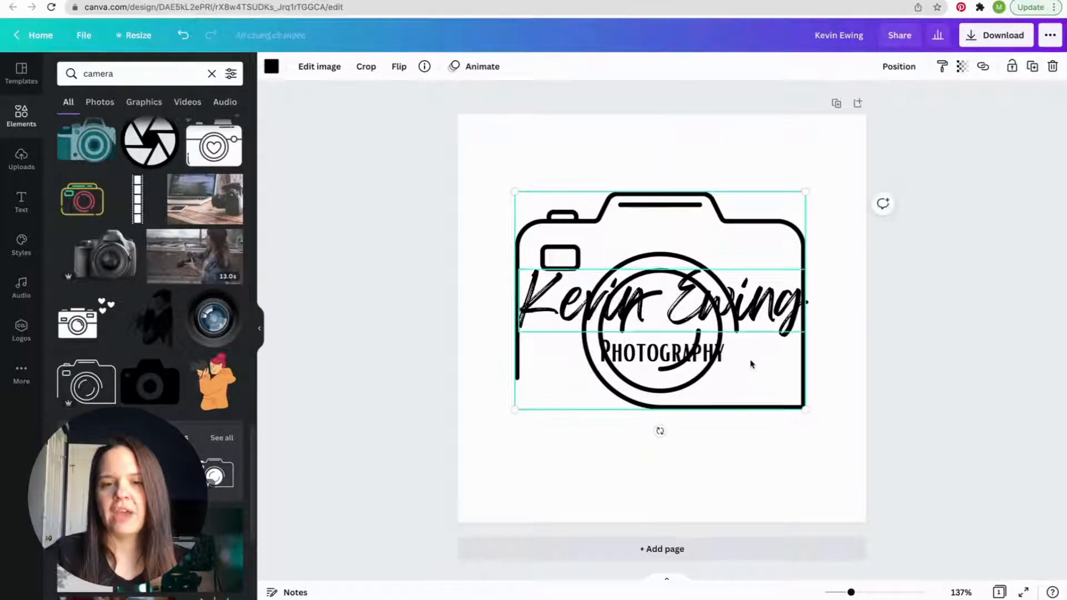
- Enlarge the name line to size 55.3 so it extends slightly past both sides of the camera outline
{"action": "left_click", "coordinate": [605, 162]}
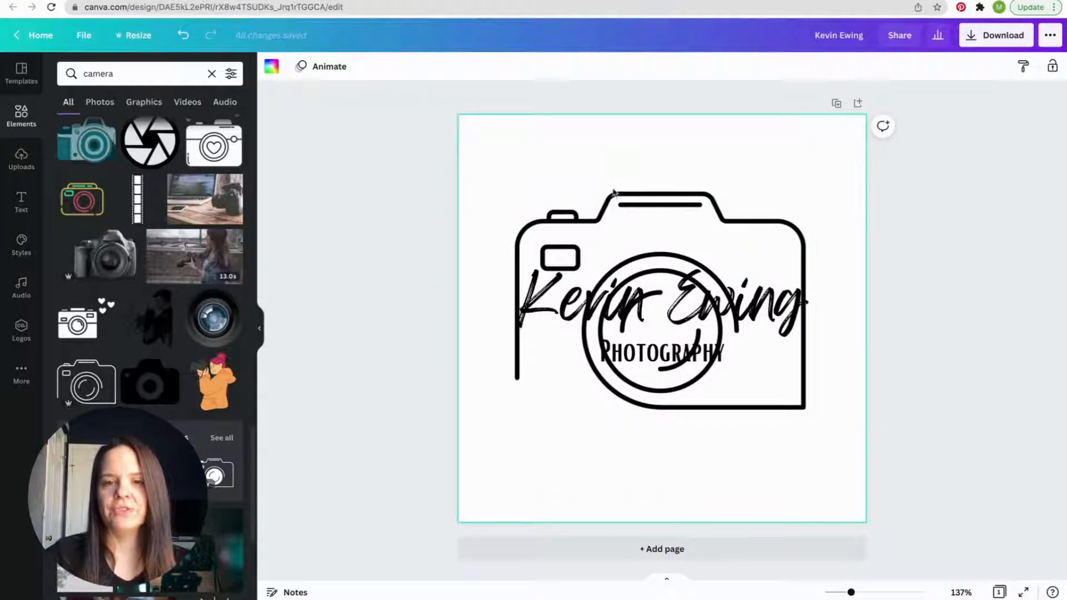
{"action": "left_click", "coordinate": [551, 301]}
{"action": "left_click_drag", "start_coordinate": [514, 268], "coordinate": [499, 265]}
{"action": "left_click_drag", "start_coordinate": [806, 332], "coordinate": [826, 336]}
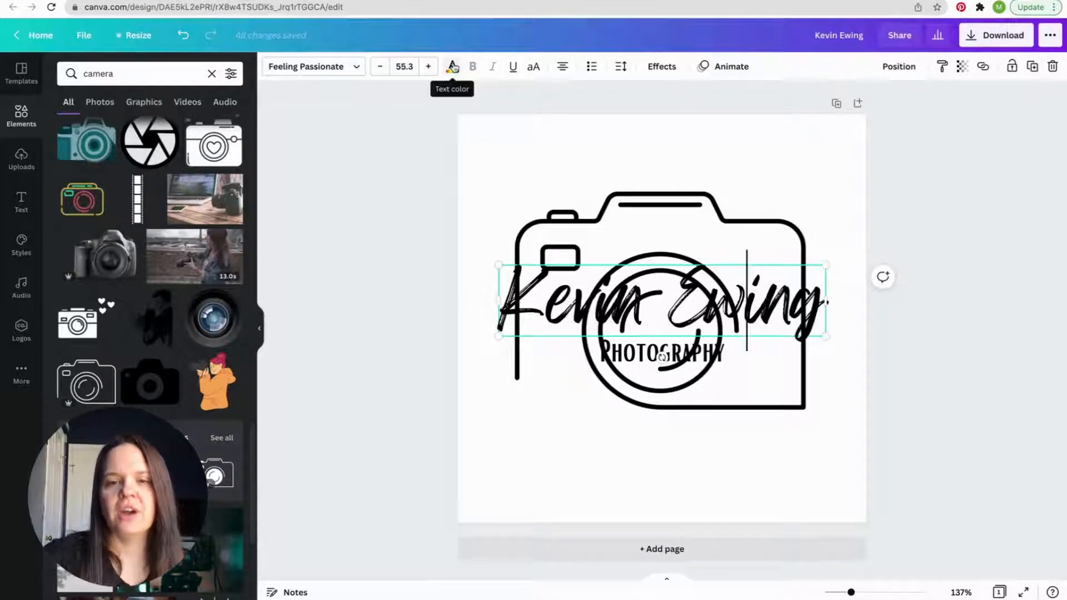
- Color the name line dark blue from the default colors
{"action": "left_click", "coordinate": [453, 66]}
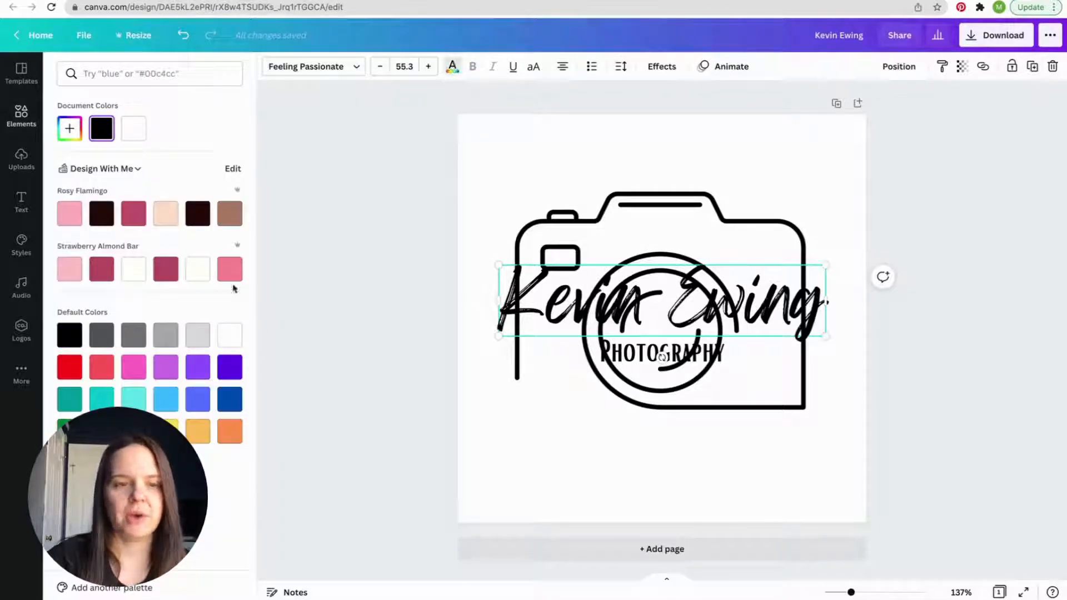
{"action": "left_click", "coordinate": [230, 398]}
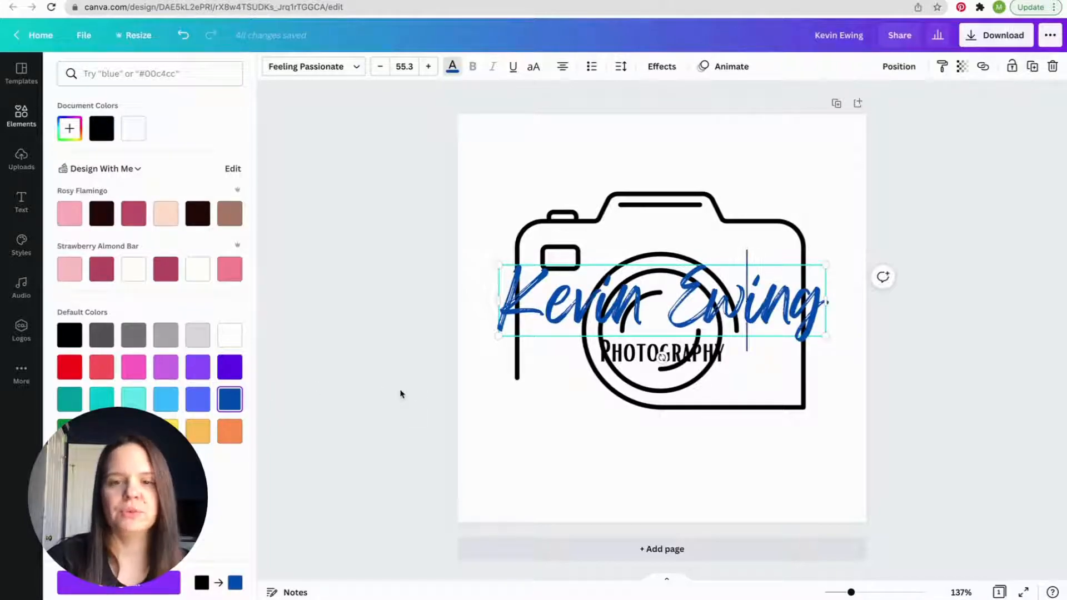
{"action": "left_click", "coordinate": [638, 359]}
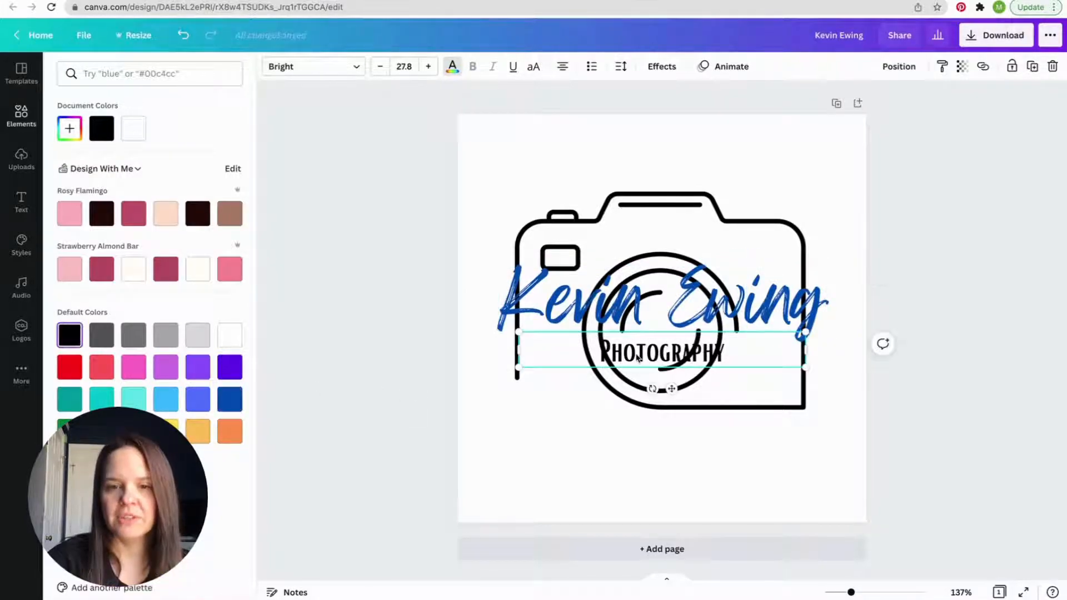
- Fade the camera graphic by setting its transparency to 18
{"action": "left_click", "coordinate": [645, 227]}
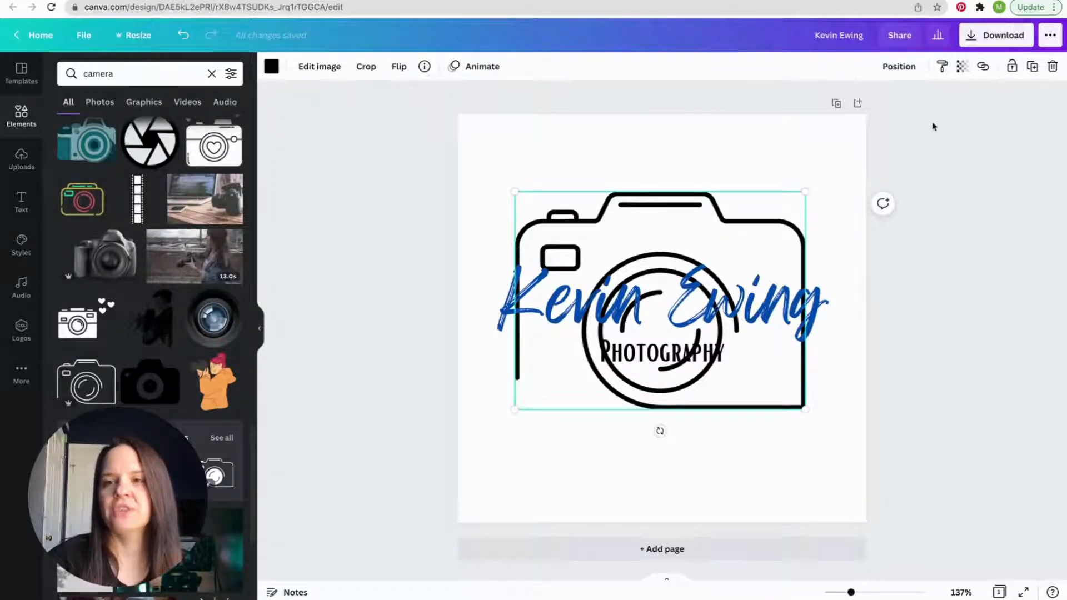
{"action": "left_click", "coordinate": [962, 68]}
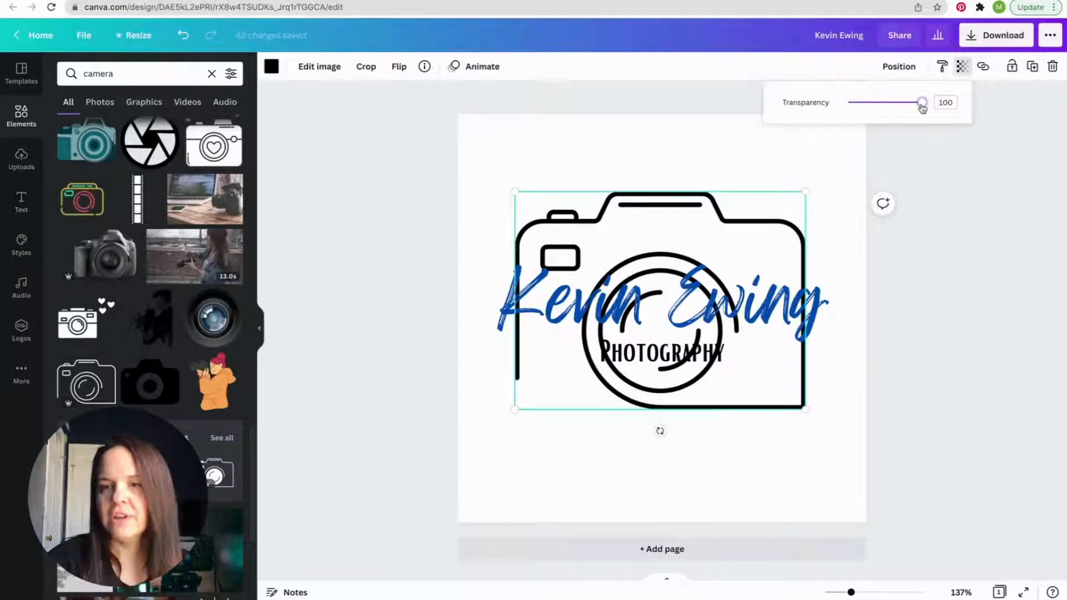
{"action": "left_click_drag", "start_coordinate": [922, 106], "coordinate": [862, 108]}
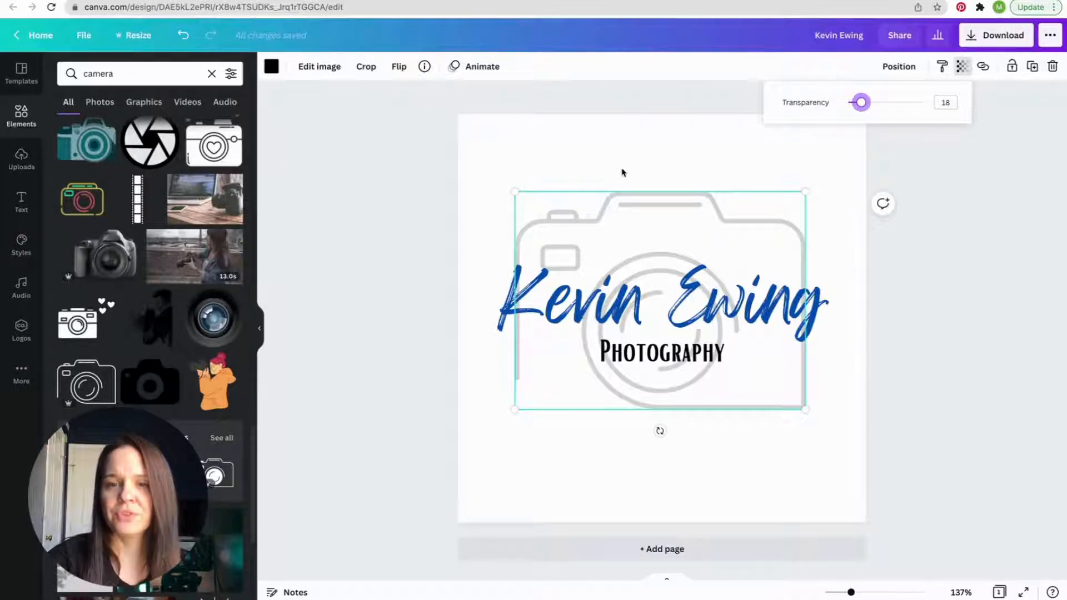
{"action": "left_click", "coordinate": [550, 134]}
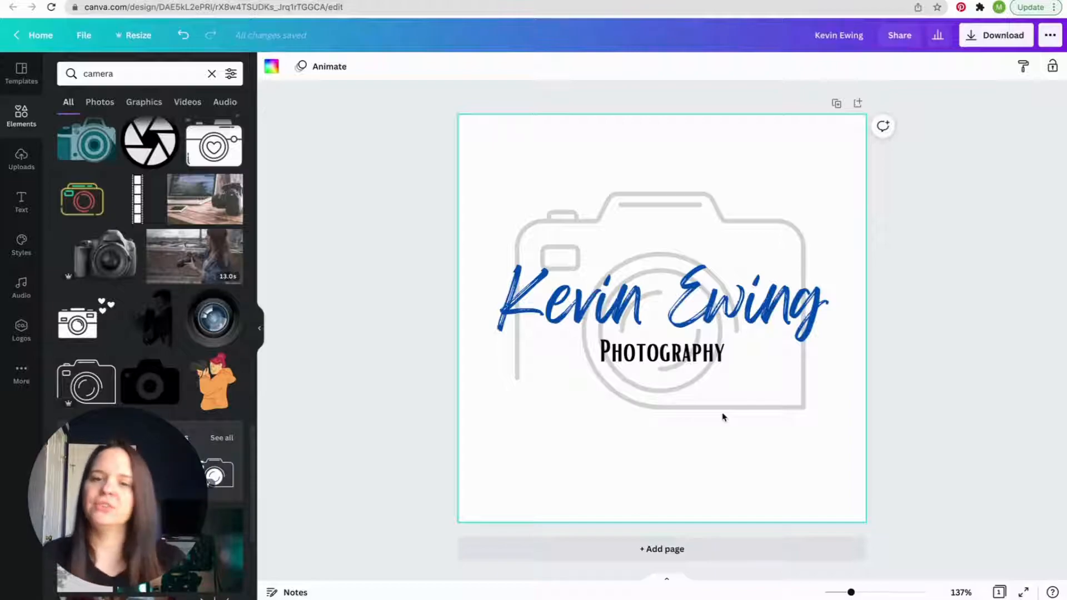
- Try the Lift text effect at intensity 100 on the name line
{"action": "left_click", "coordinate": [718, 299]}
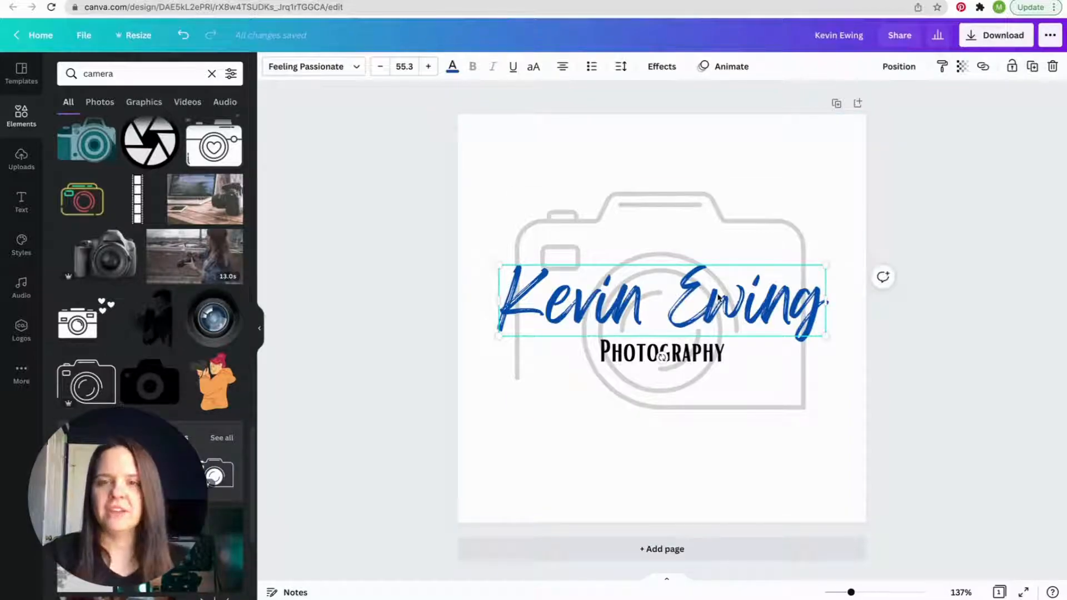
{"action": "left_click", "coordinate": [670, 69]}
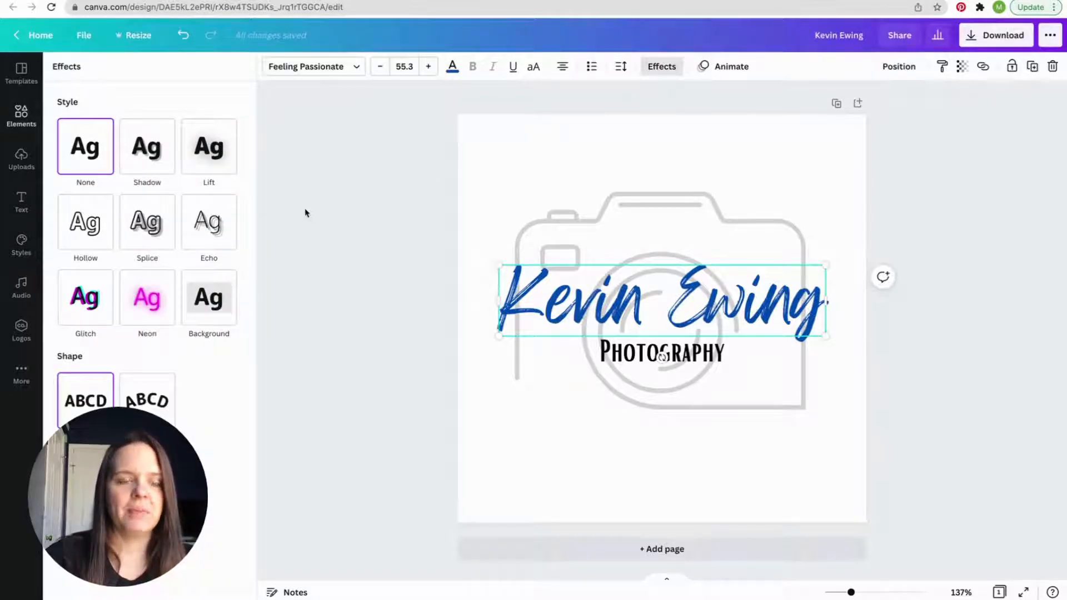
{"action": "left_click", "coordinate": [214, 161]}
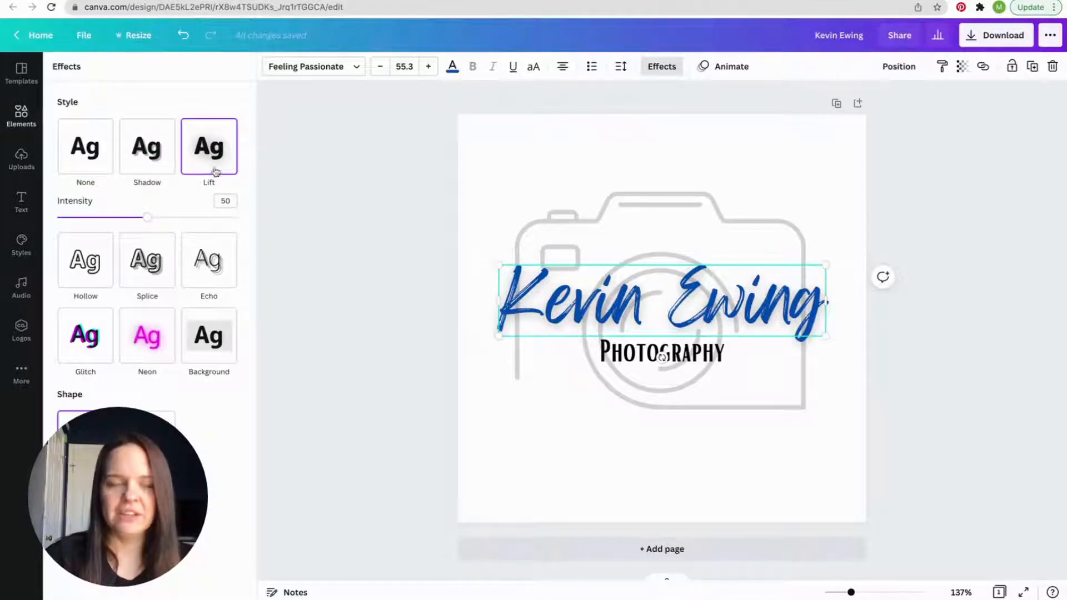
{"action": "left_click_drag", "start_coordinate": [150, 217], "coordinate": [247, 226]}
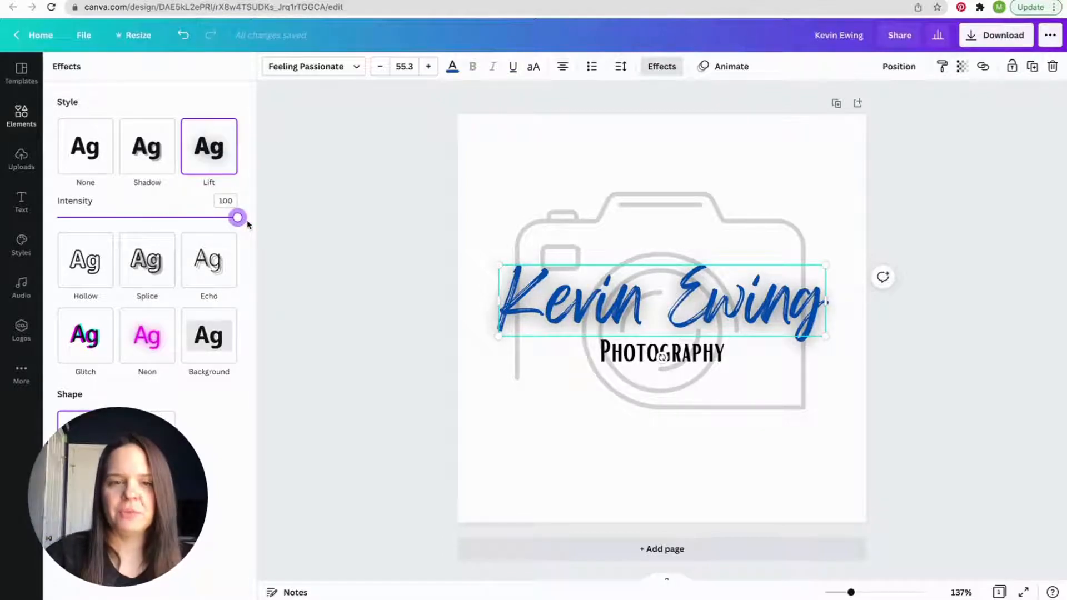
- Give the name line a black Shadow effect with offset 62, blur 30 and transparency 100
{"action": "left_click", "coordinate": [140, 161]}
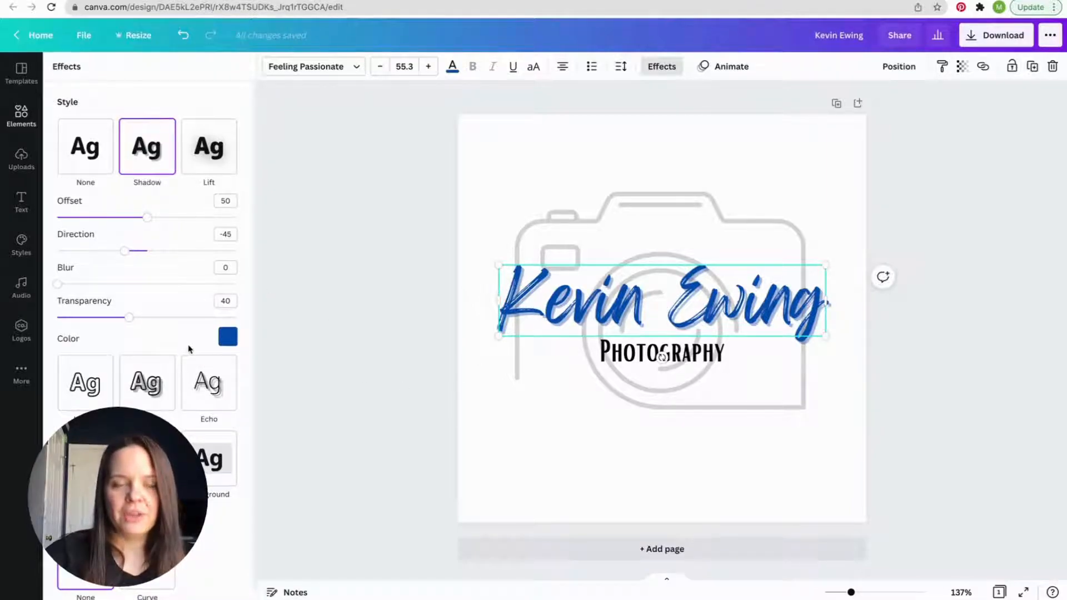
{"action": "left_click", "coordinate": [229, 337]}
{"action": "left_click", "coordinate": [99, 389]}
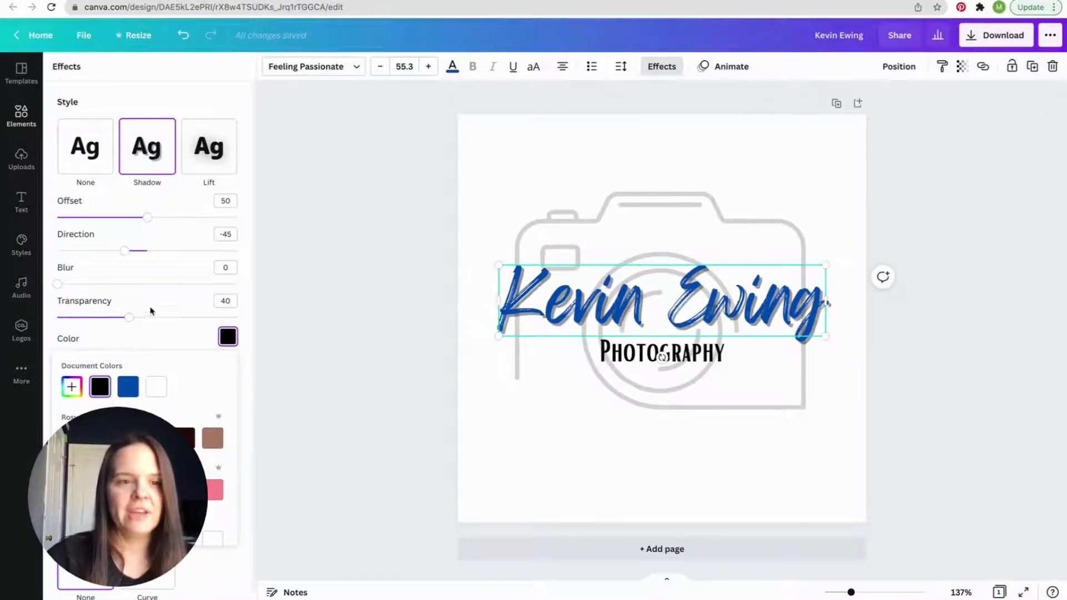
{"action": "left_click_drag", "start_coordinate": [128, 318], "coordinate": [248, 326]}
{"action": "left_click_drag", "start_coordinate": [150, 219], "coordinate": [172, 228]}
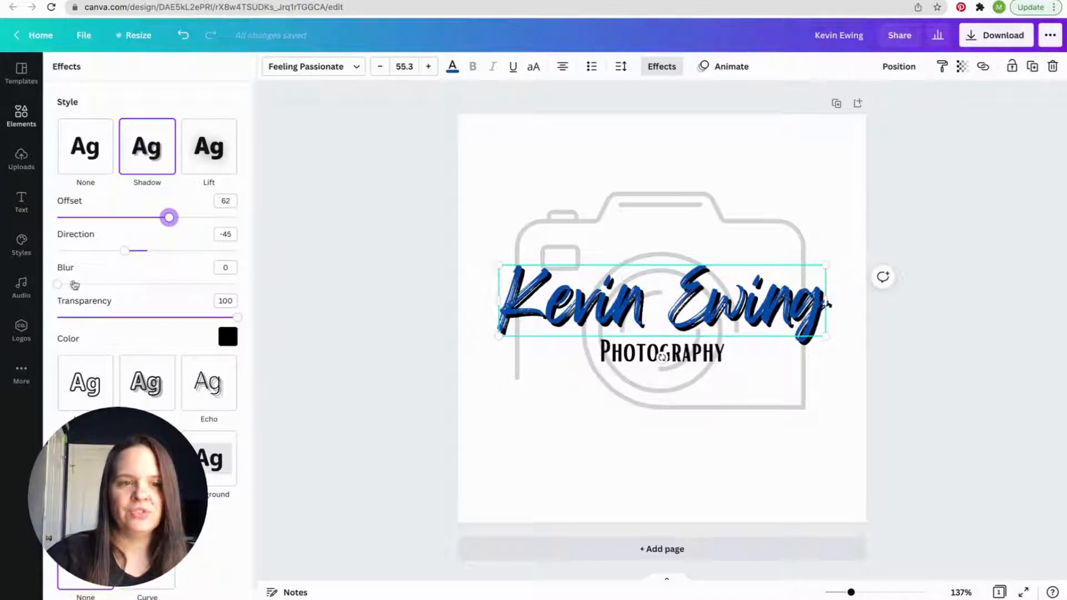
{"action": "left_click_drag", "start_coordinate": [58, 283], "coordinate": [113, 299]}
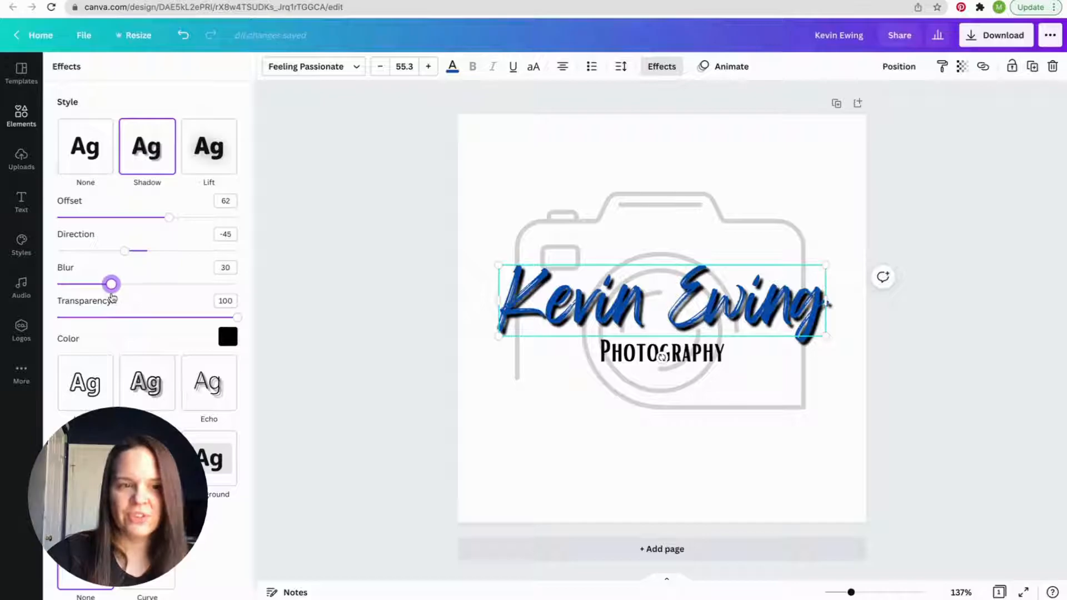
{"action": "left_click", "coordinate": [610, 428]}
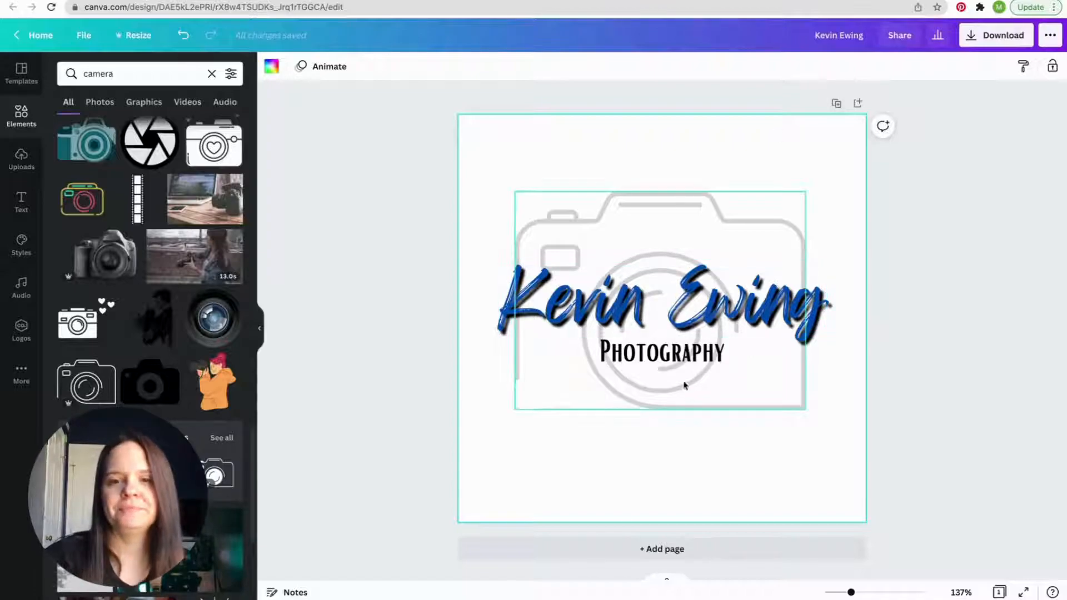
- Try the Splice, Echo and Hollow effects on the Photography line and set its effect back to None
{"action": "left_click", "coordinate": [680, 360]}
{"action": "left_click", "coordinate": [662, 66]}
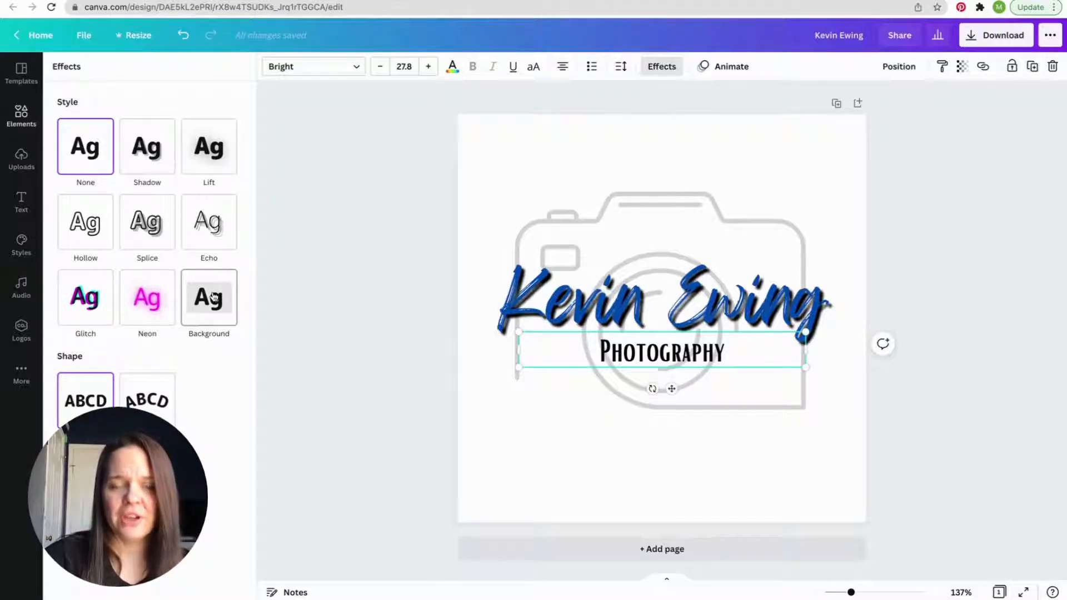
{"action": "left_click", "coordinate": [139, 226]}
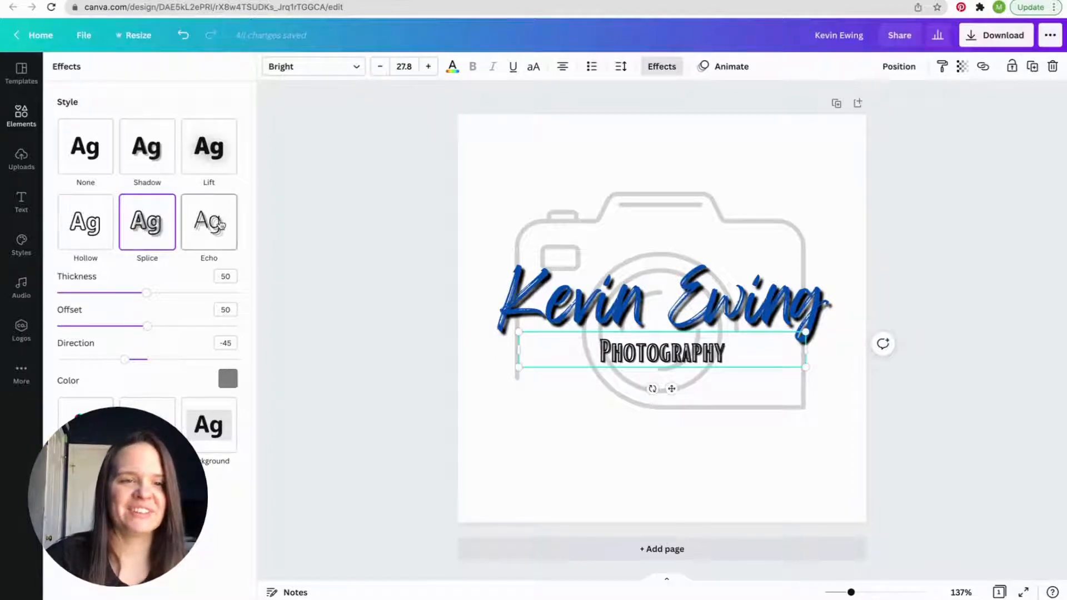
{"action": "left_click", "coordinate": [188, 232]}
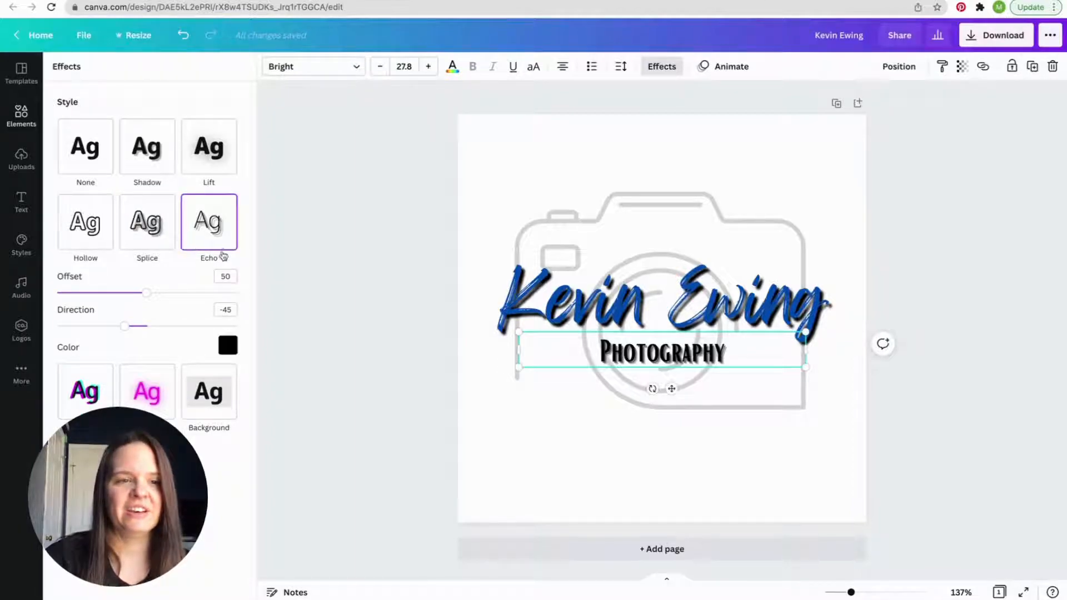
{"action": "left_click", "coordinate": [80, 218]}
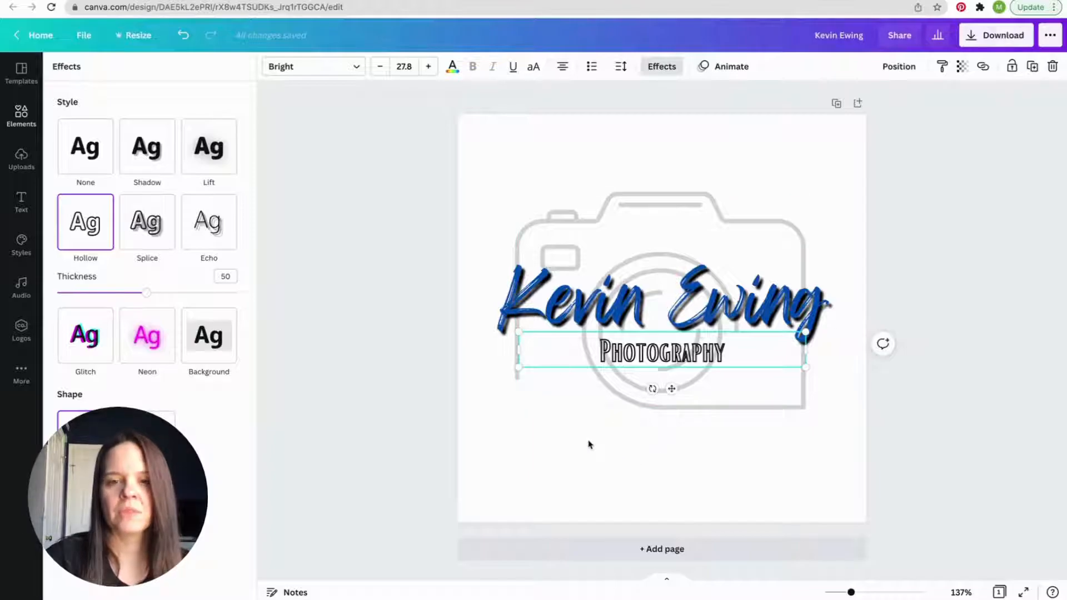
{"action": "left_click", "coordinate": [84, 159]}
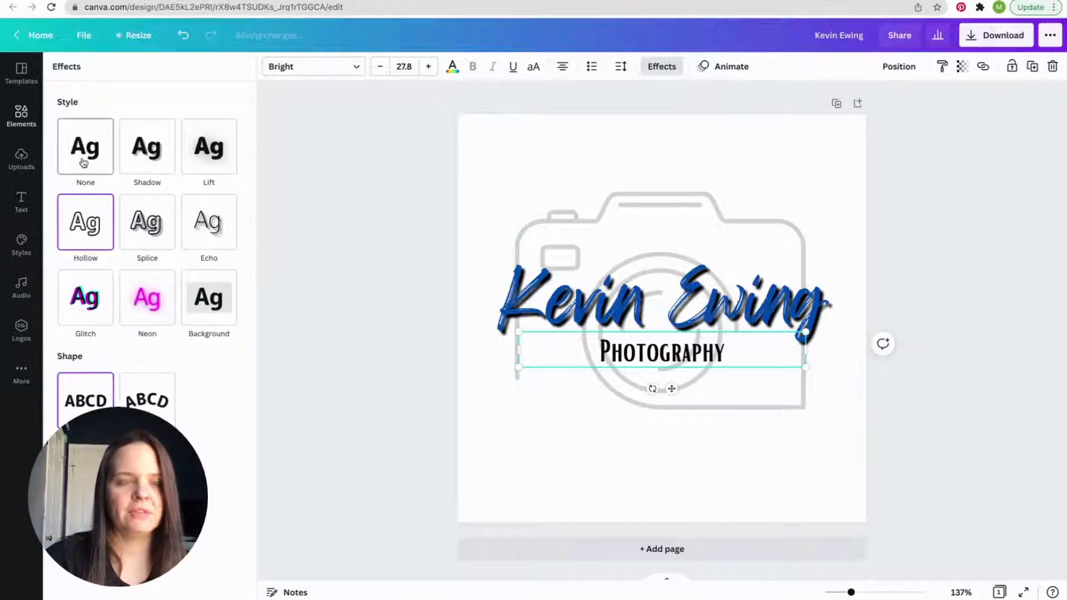
{"action": "left_click", "coordinate": [590, 435]}
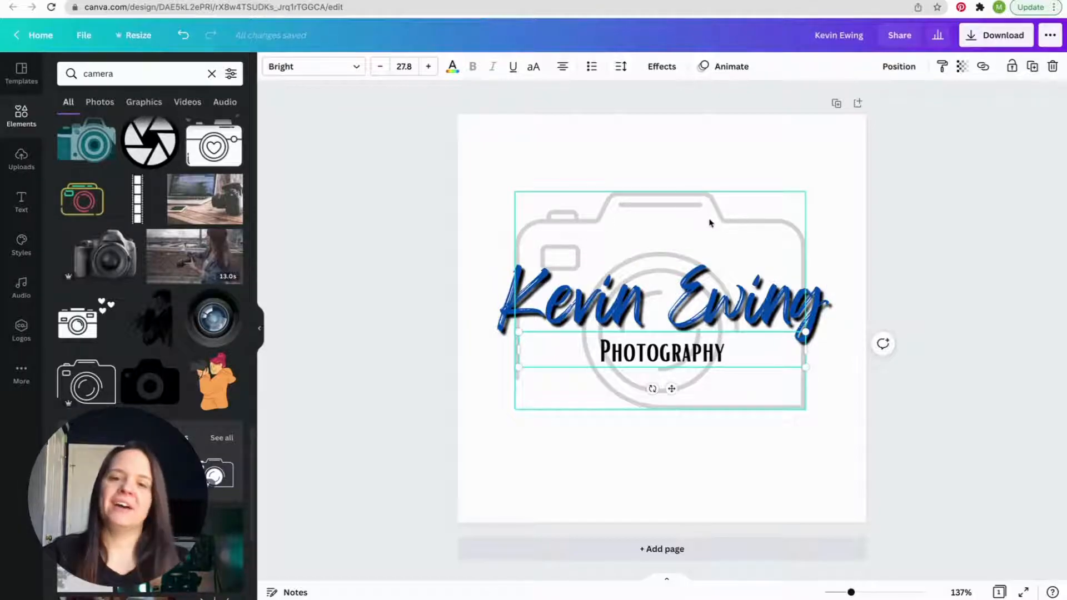
- Shrink the faded camera graphic slightly and recenter it behind the two text lines
{"action": "left_click", "coordinate": [772, 478]}
{"action": "left_click", "coordinate": [676, 204]}
{"action": "left_click_drag", "start_coordinate": [512, 191], "coordinate": [537, 209]}
{"action": "left_click_drag", "start_coordinate": [739, 245], "coordinate": [726, 243]}
{"action": "left_click", "coordinate": [808, 444]}
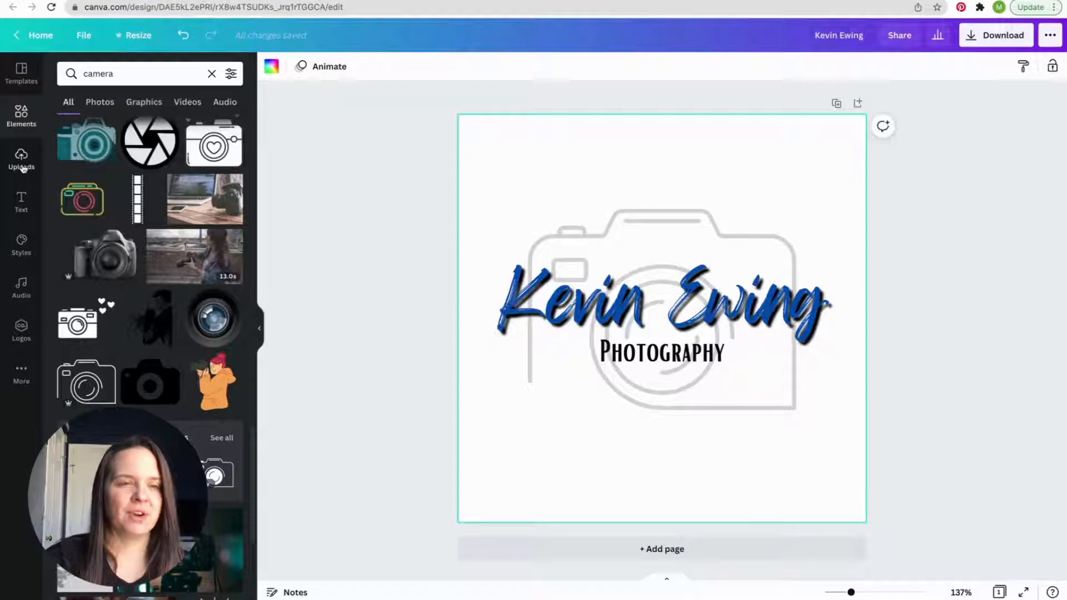
- Clear the camera search and search the design elements for "paint line"
{"action": "left_click", "coordinate": [212, 73]}
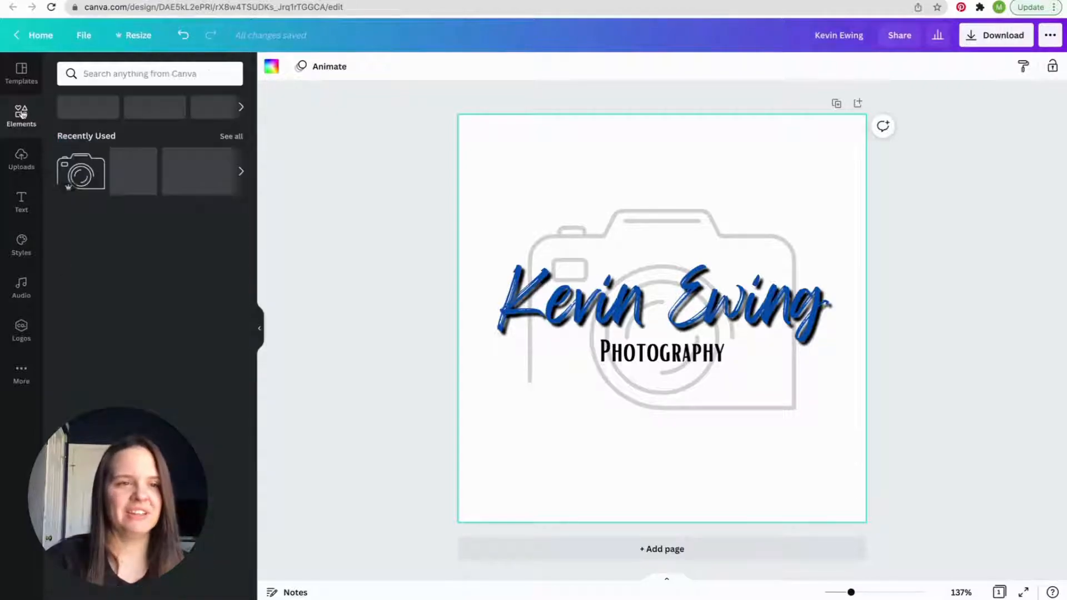
{"action": "left_click", "coordinate": [137, 73]}
{"action": "type", "text": "pai"}
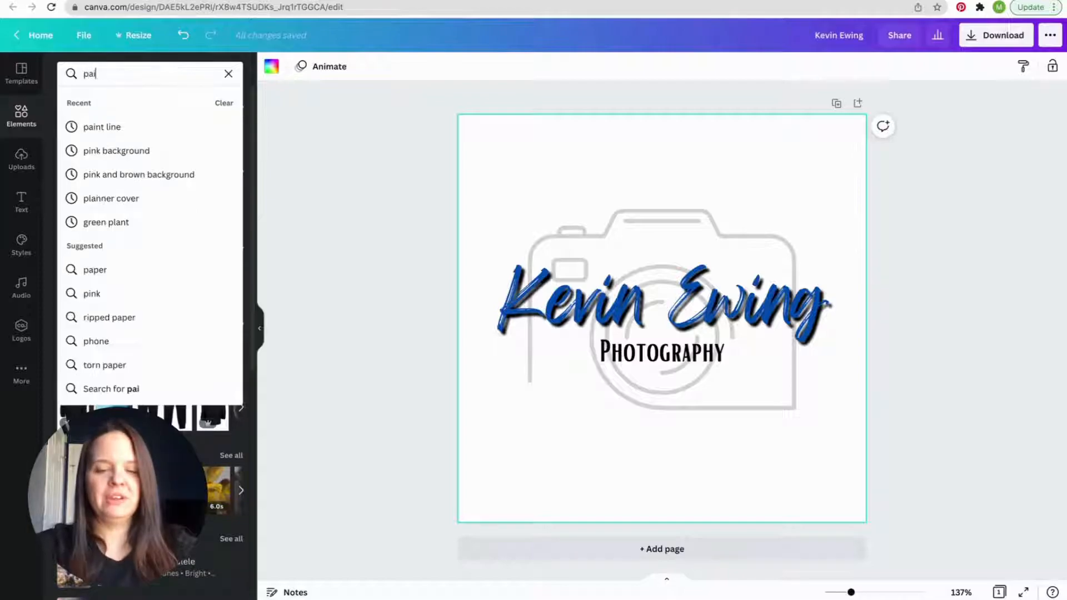
{"action": "type", "text": "nt line"}
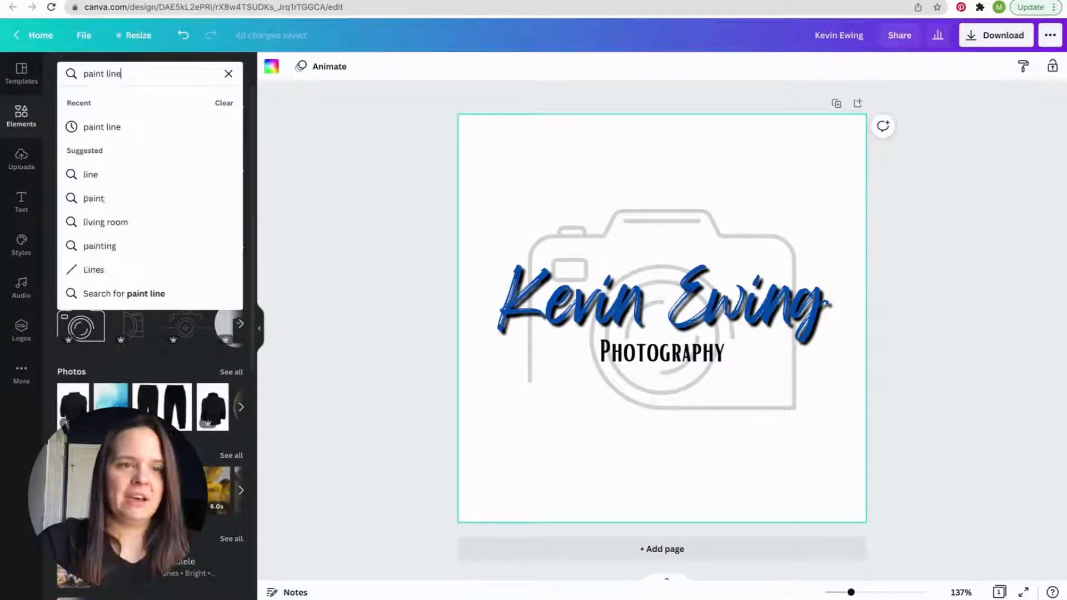
{"action": "key", "text": "Return"}
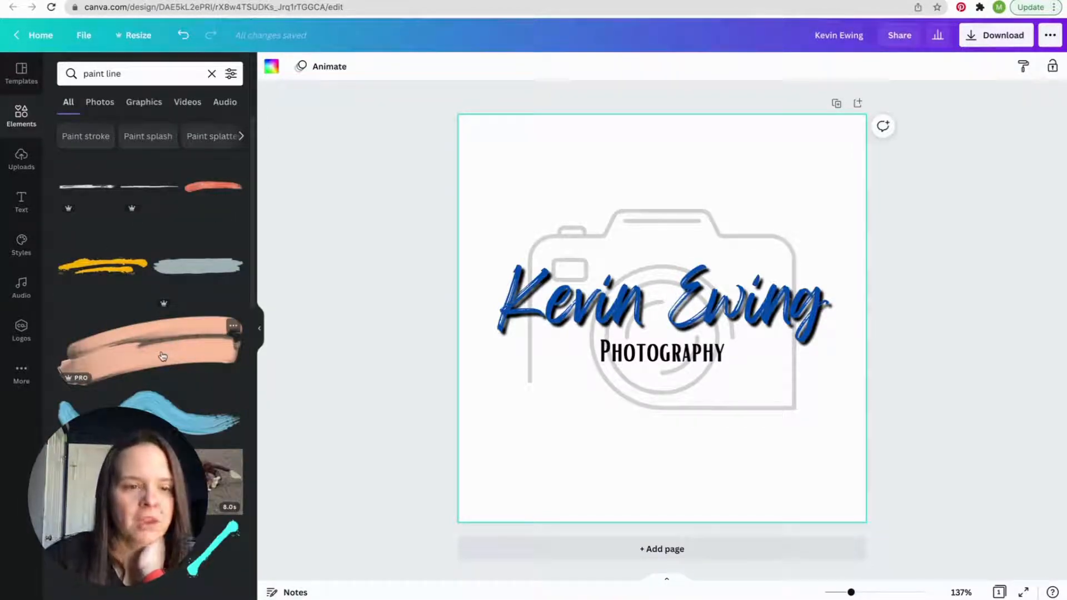
- Add the wide mauve paint stroke graphic to the logo behind the name and Photography lines
{"action": "scroll", "coordinate": [163, 357], "scroll_direction": "down", "scroll_amount": 5}
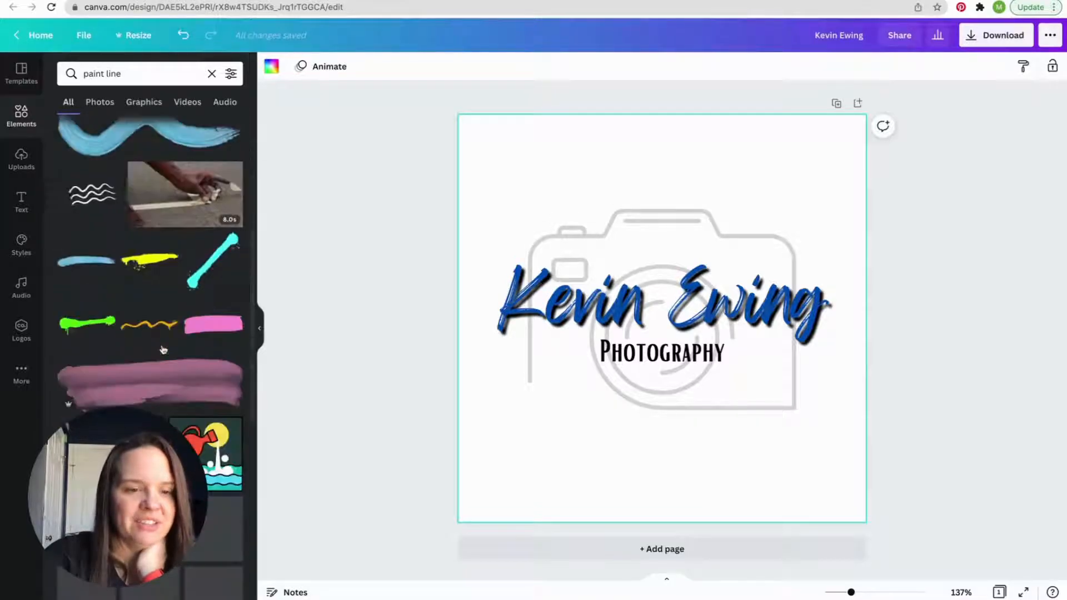
{"action": "mouse_move", "coordinate": [207, 358]}
{"action": "left_mouse_down"}
{"action": "mouse_move", "coordinate": [403, 351]}
{"action": "mouse_move", "coordinate": [627, 280]}
{"action": "left_mouse_up"}
{"action": "left_click_drag", "start_coordinate": [613, 300], "coordinate": [614, 300]}
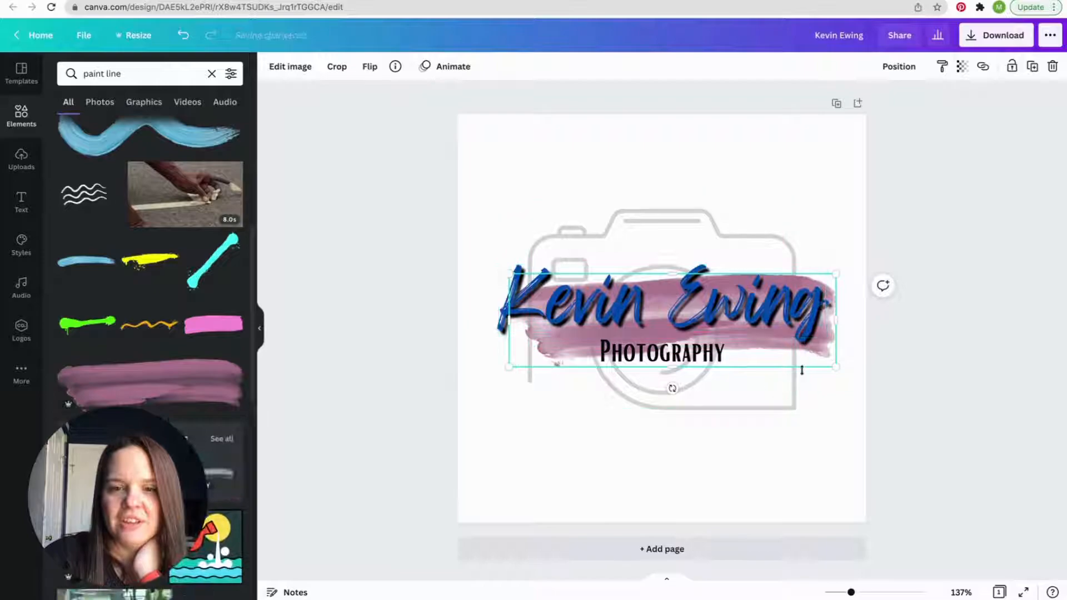
- Enlarge the mauve paint stroke past both page edges so it forms a full-width band behind the text, and leave it selected
{"action": "left_click_drag", "start_coordinate": [453, 465], "coordinate": [450, 484]}
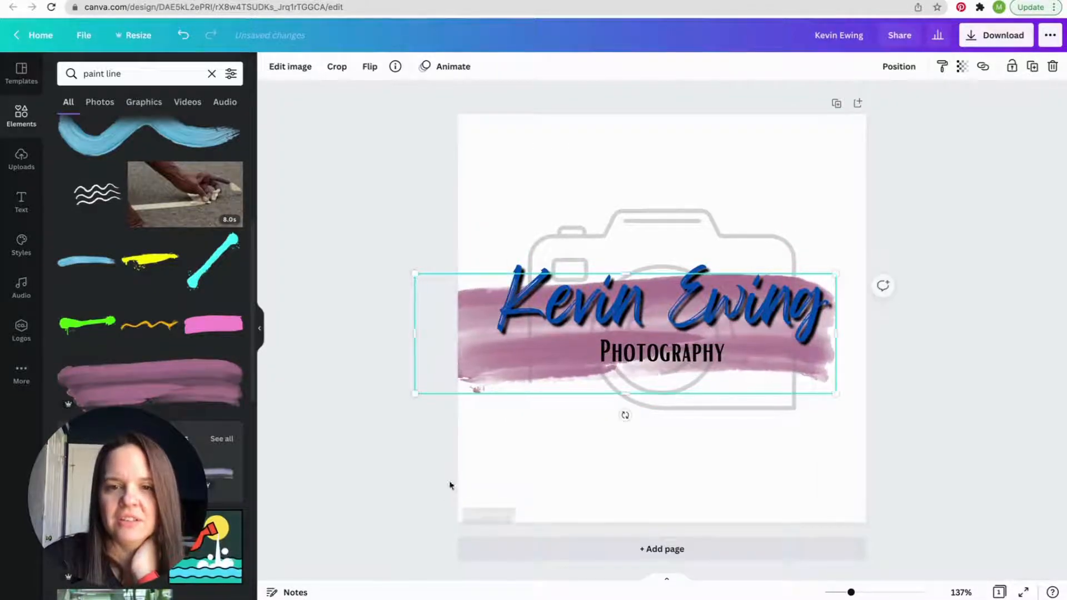
{"action": "left_click_drag", "start_coordinate": [837, 272], "coordinate": [888, 242]}
{"action": "left_click_drag", "start_coordinate": [836, 284], "coordinate": [836, 277]}
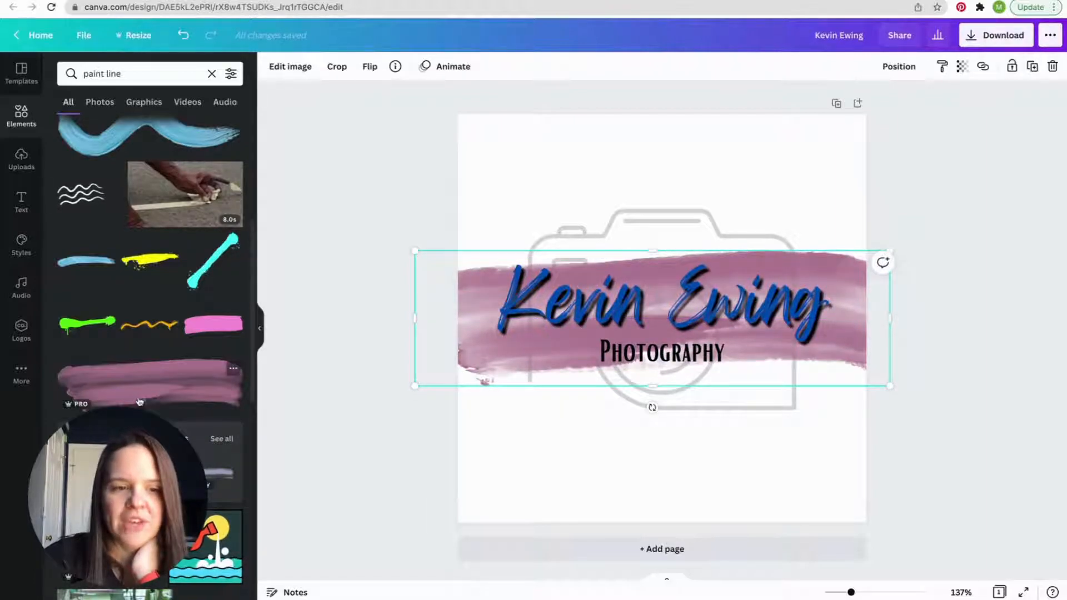
{"action": "left_click", "coordinate": [616, 501]}
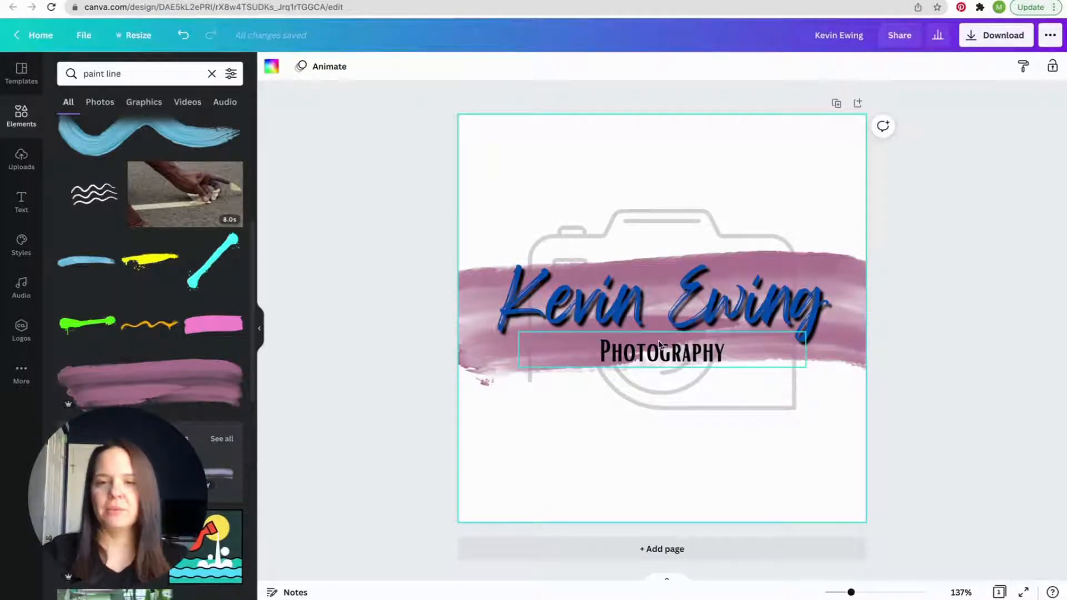
{"action": "left_click", "coordinate": [833, 266]}
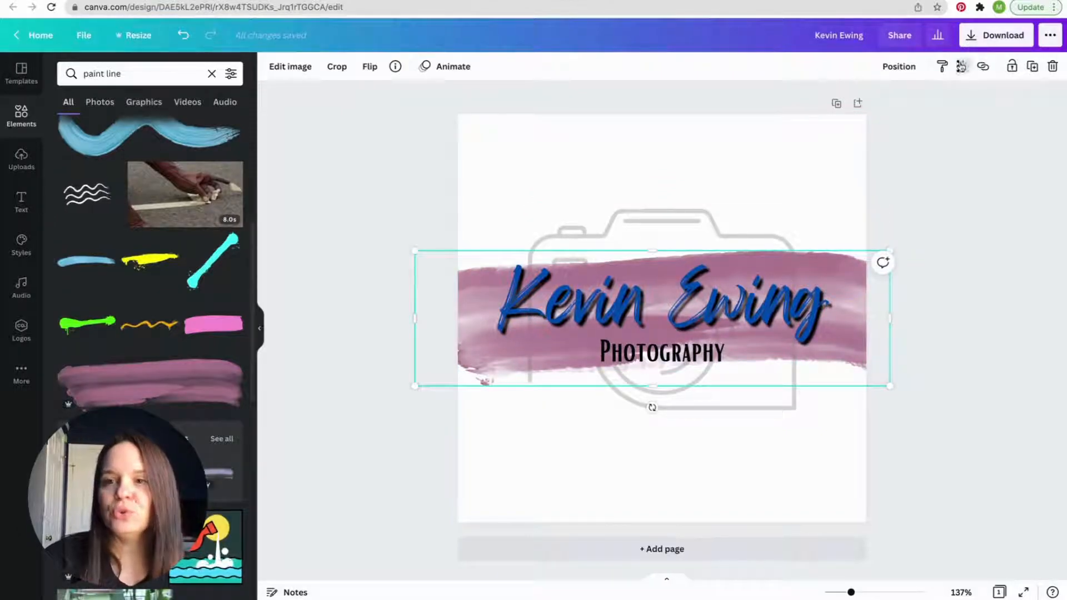
- Set the mauve paint stroke's transparency to 65 and deselect it
{"action": "left_click", "coordinate": [961, 67]}
{"action": "left_click_drag", "start_coordinate": [921, 103], "coordinate": [895, 104]}
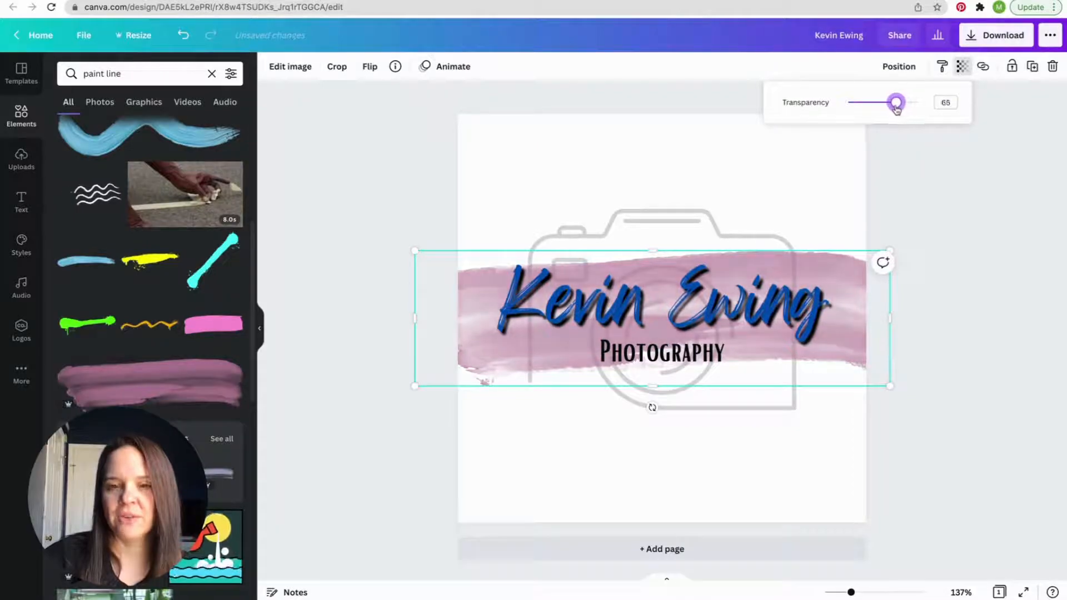
{"action": "left_click", "coordinate": [839, 188]}
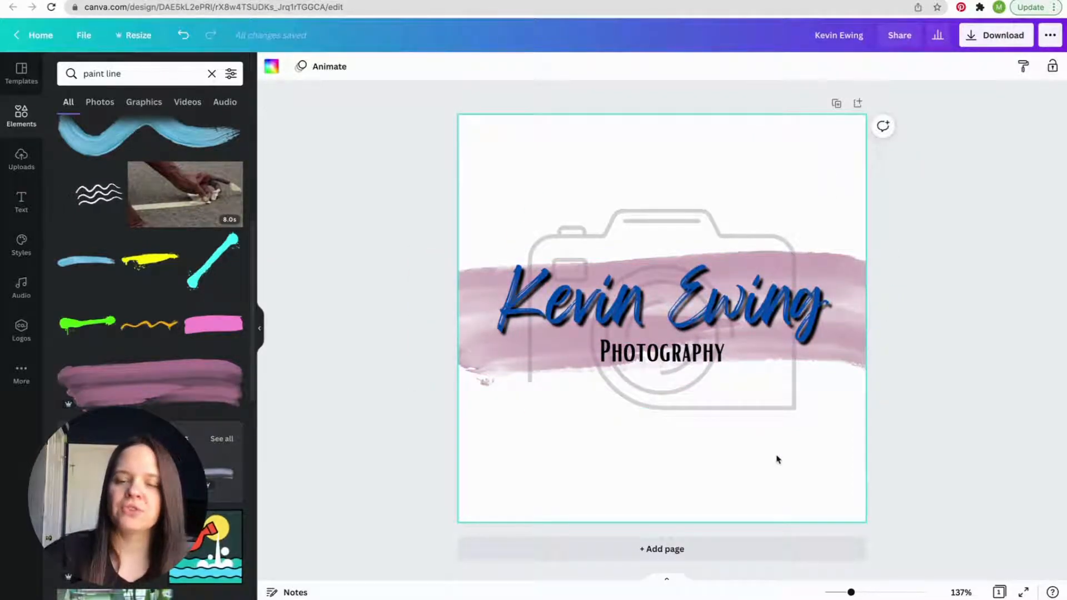
- Recolor the script name line from the document colors to black
{"action": "left_click", "coordinate": [719, 315]}
{"action": "left_click", "coordinate": [452, 66]}
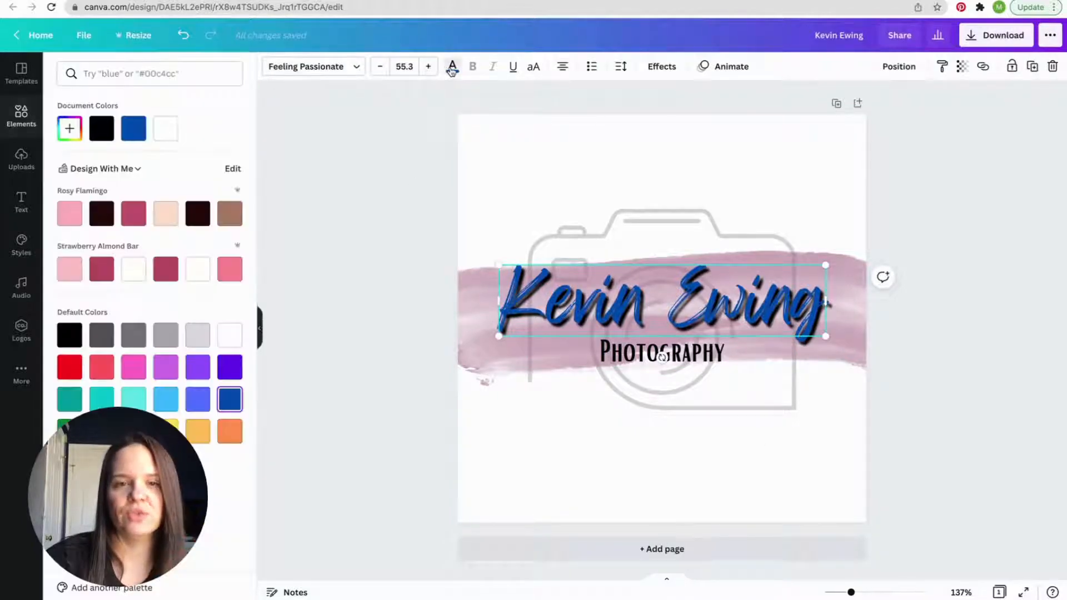
{"action": "left_click", "coordinate": [105, 130]}
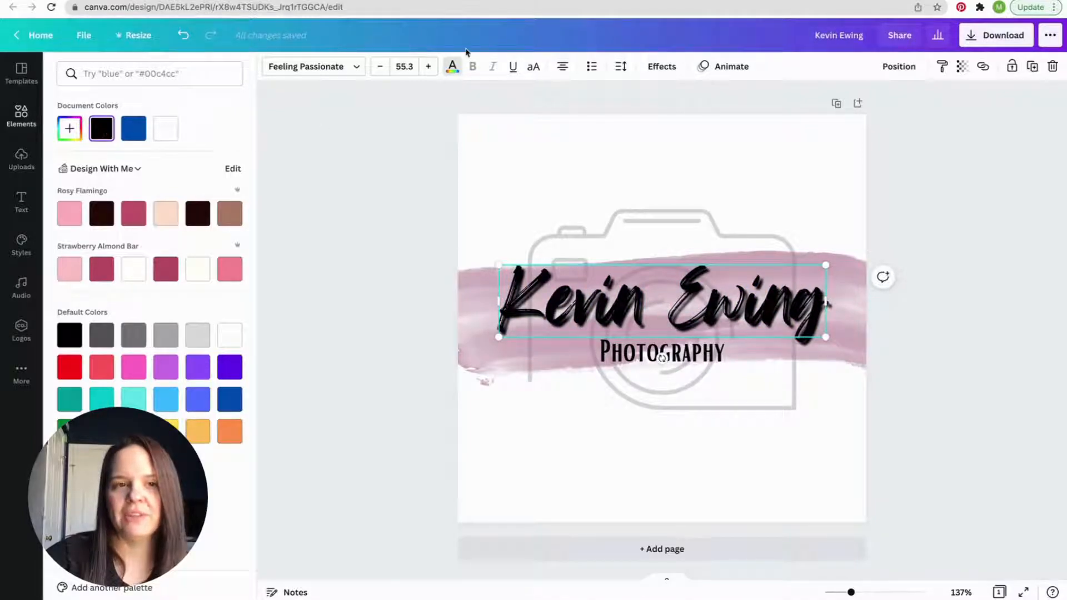
- Change the shadow color of the script name line to white and close the text effects
{"action": "left_click", "coordinate": [661, 67]}
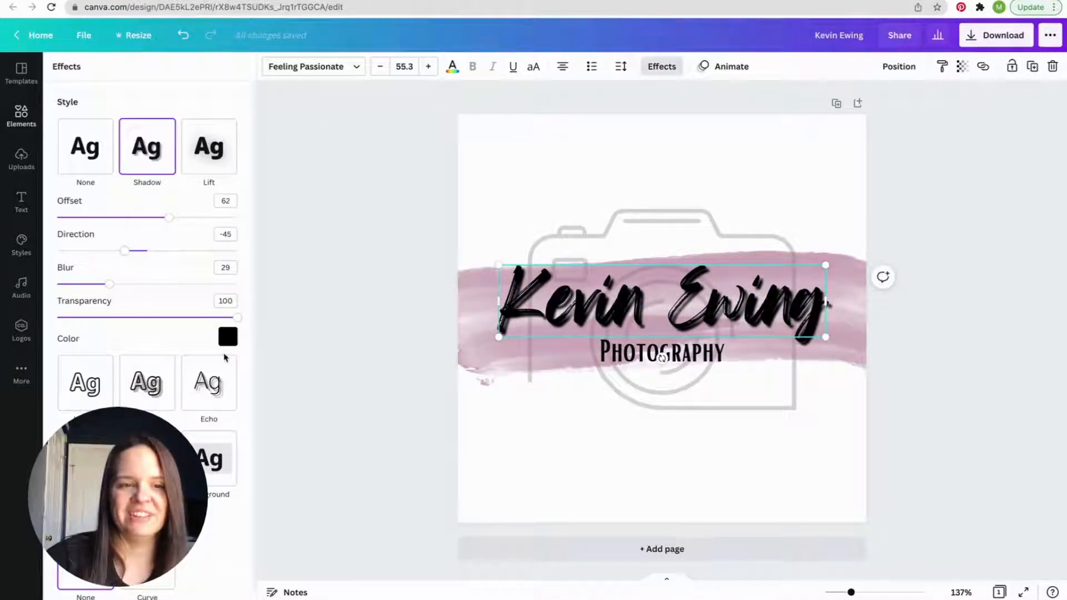
{"action": "left_click", "coordinate": [228, 337]}
{"action": "left_click", "coordinate": [128, 387]}
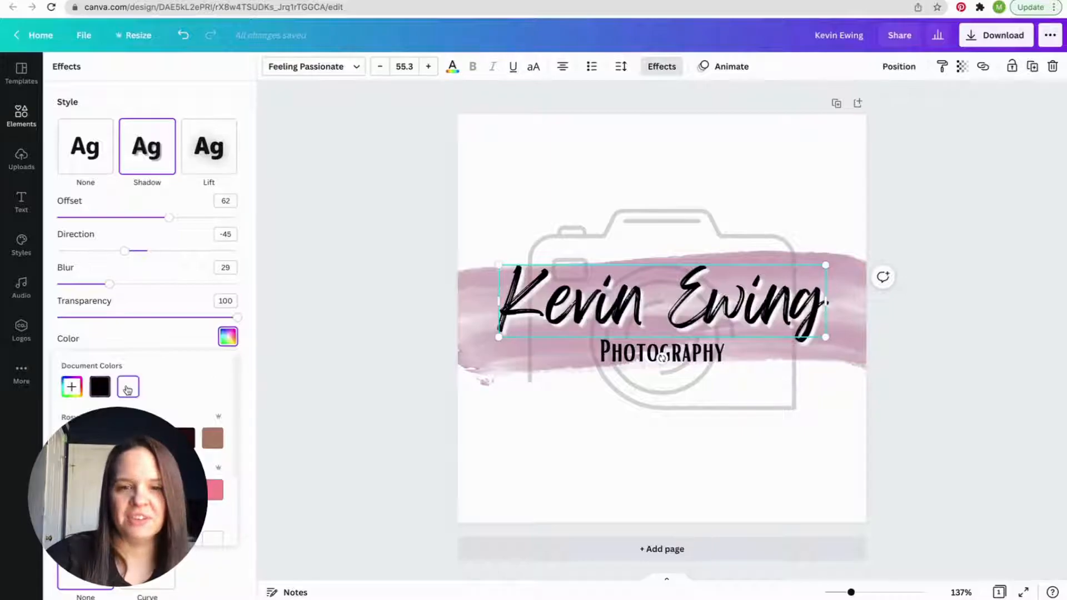
{"action": "key", "text": "Escape"}
{"action": "left_click", "coordinate": [589, 449]}
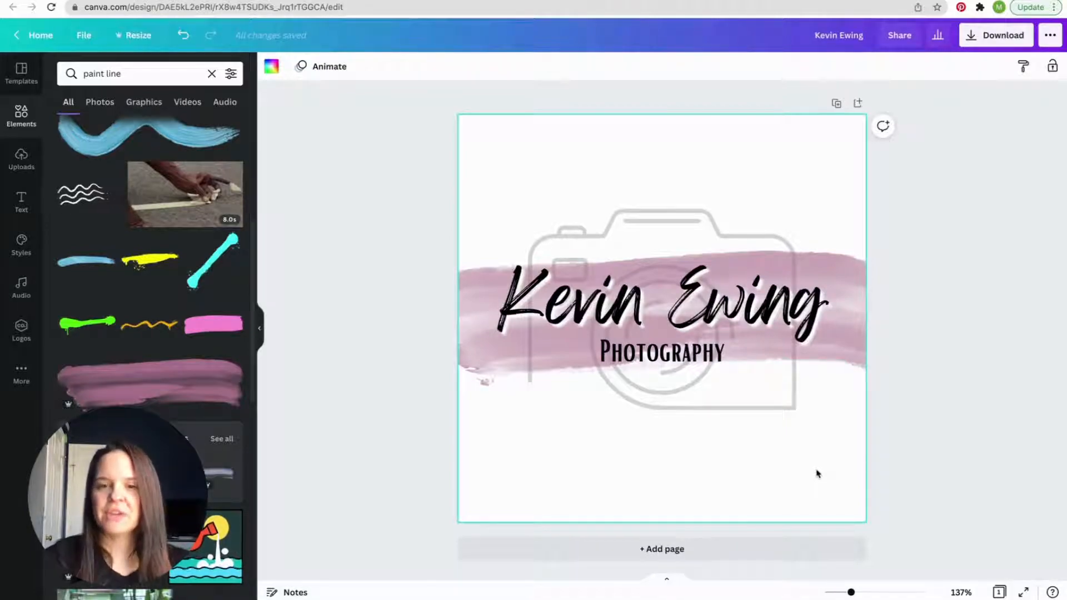
- Examine the download options for file type, size and transparent background, and close them without downloading
{"action": "left_click", "coordinate": [972, 36]}
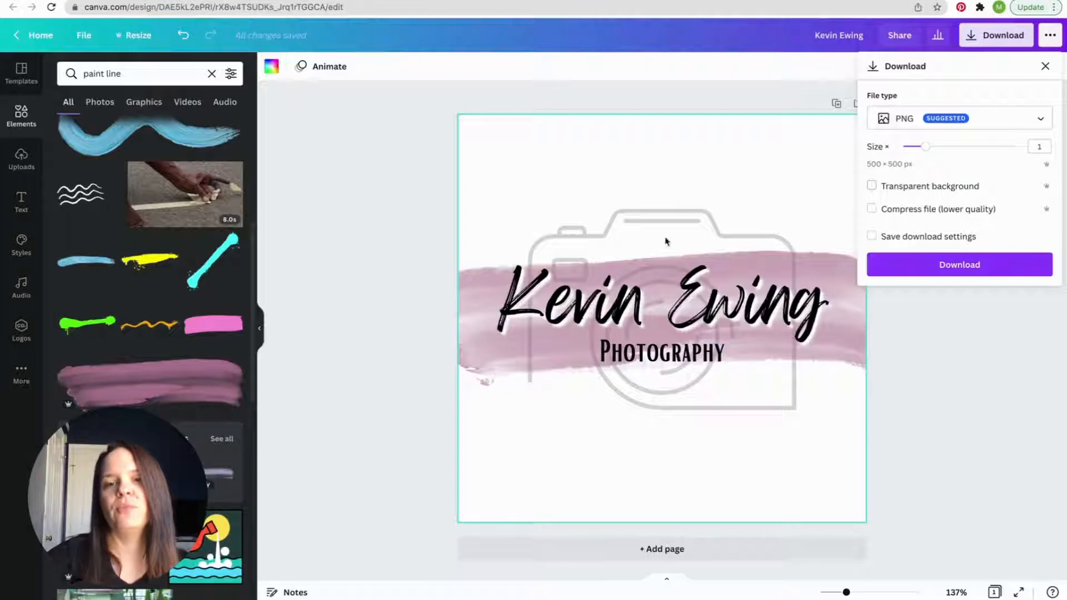
{"action": "left_click", "coordinate": [715, 169]}
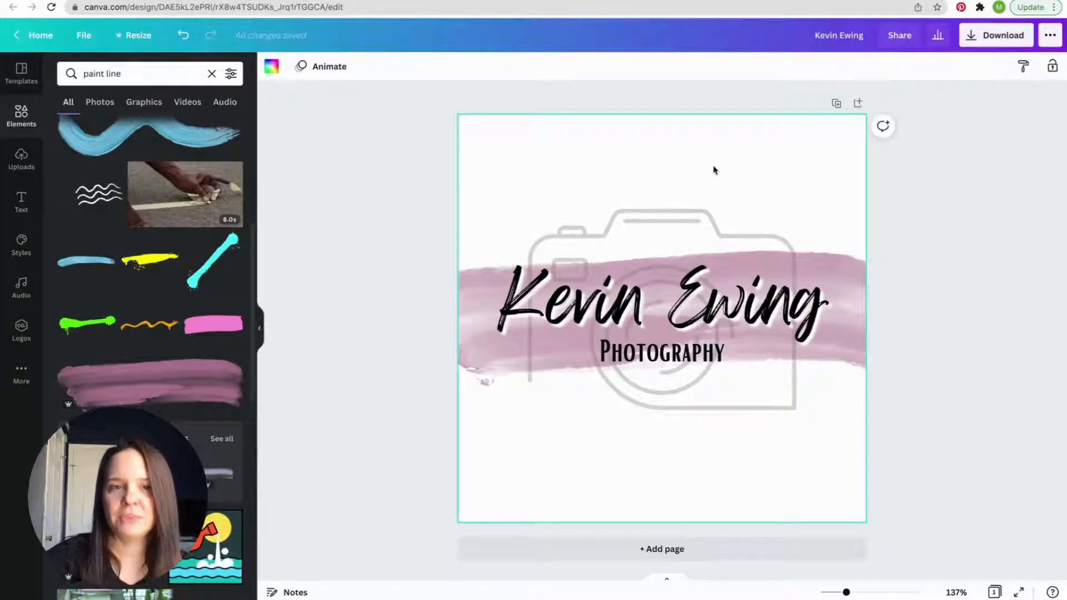
- Try black and gray shades as the page background color, and set it to purple from the default colors
{"action": "left_click", "coordinate": [271, 66]}
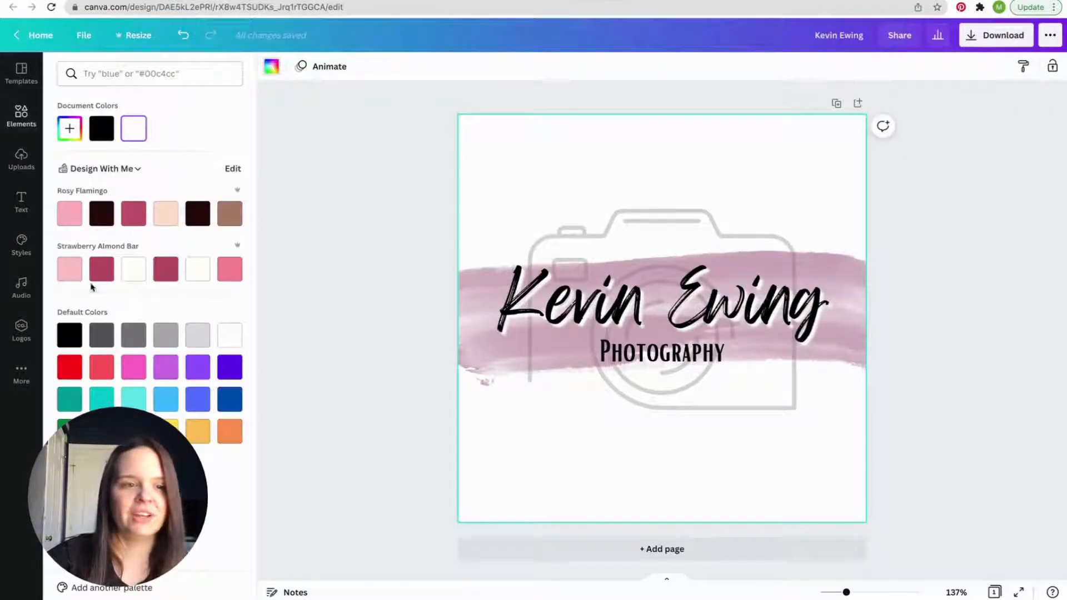
{"action": "left_click", "coordinate": [71, 335]}
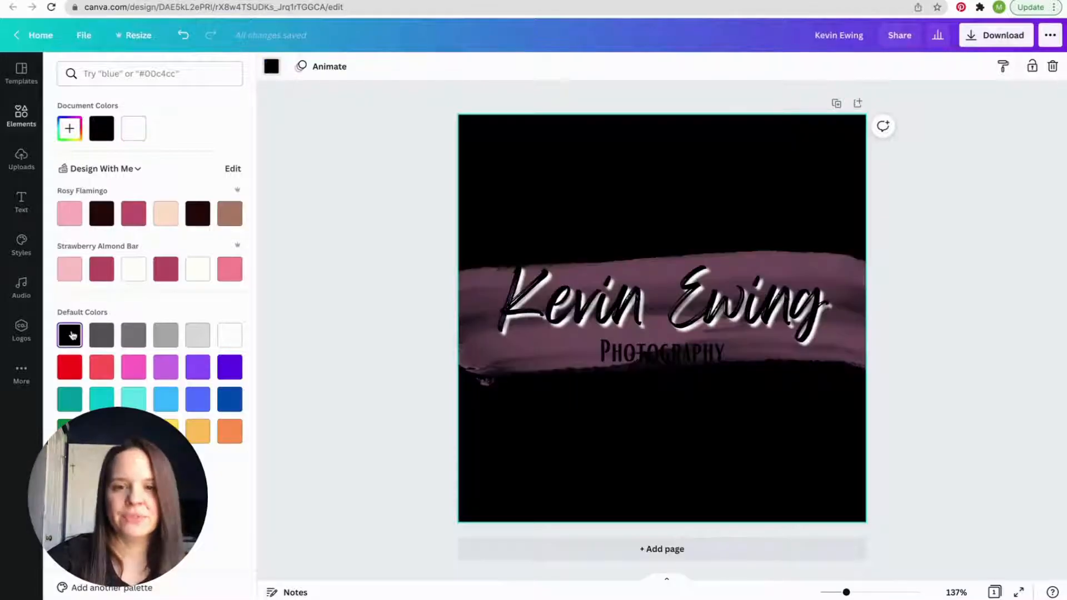
{"action": "left_click", "coordinate": [102, 335]}
{"action": "left_click", "coordinate": [166, 338]}
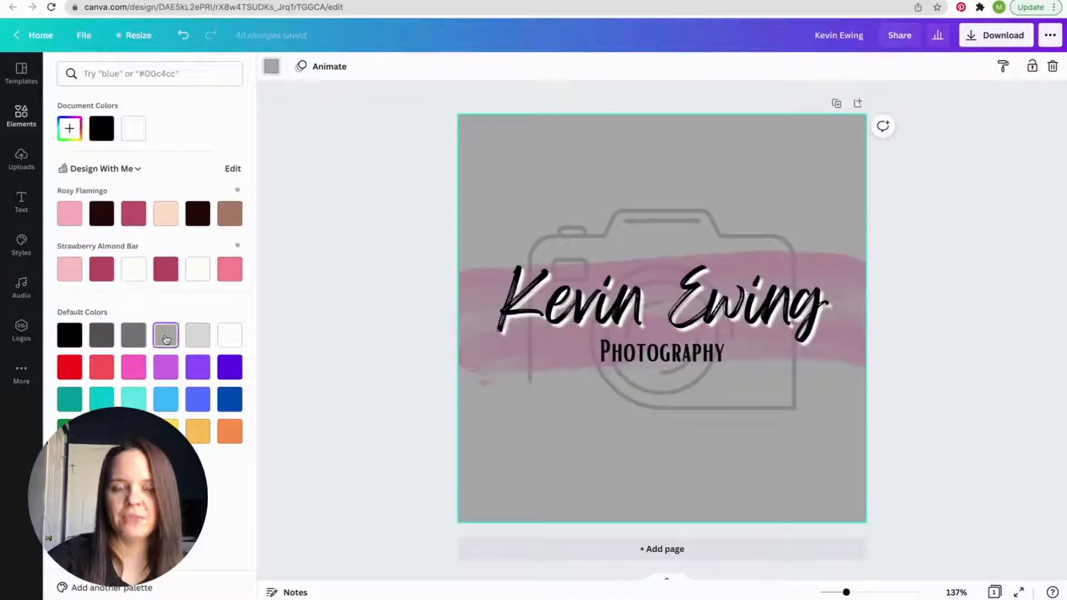
{"action": "left_click", "coordinate": [205, 370]}
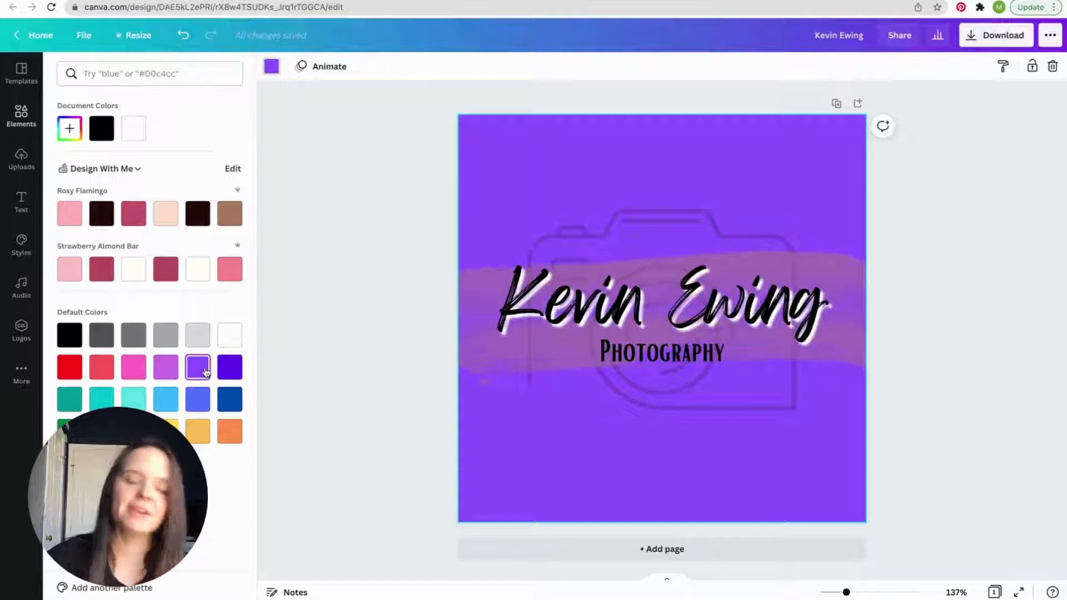
{"action": "left_click", "coordinate": [929, 303]}
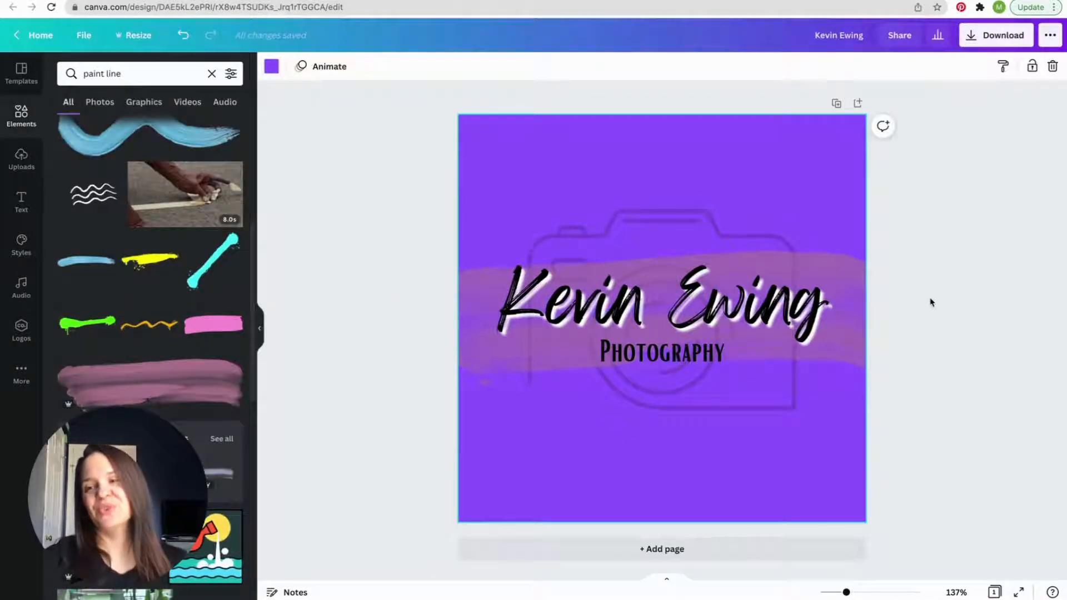